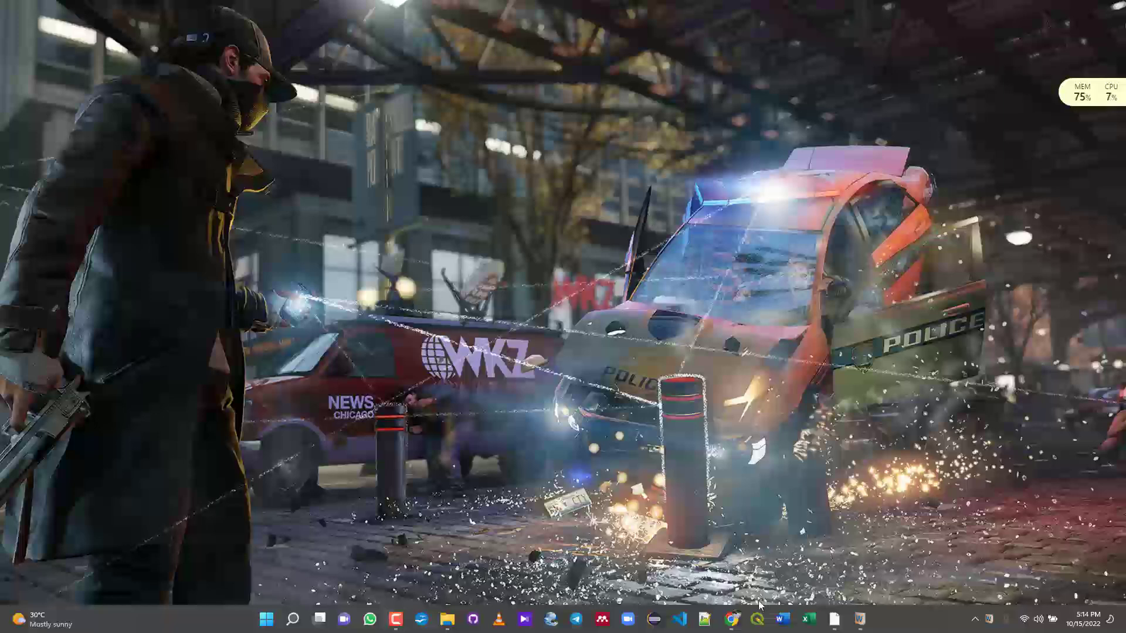
- Launch QGIS from the taskbar and wait for its start page of recent projects
left_click(756, 619)
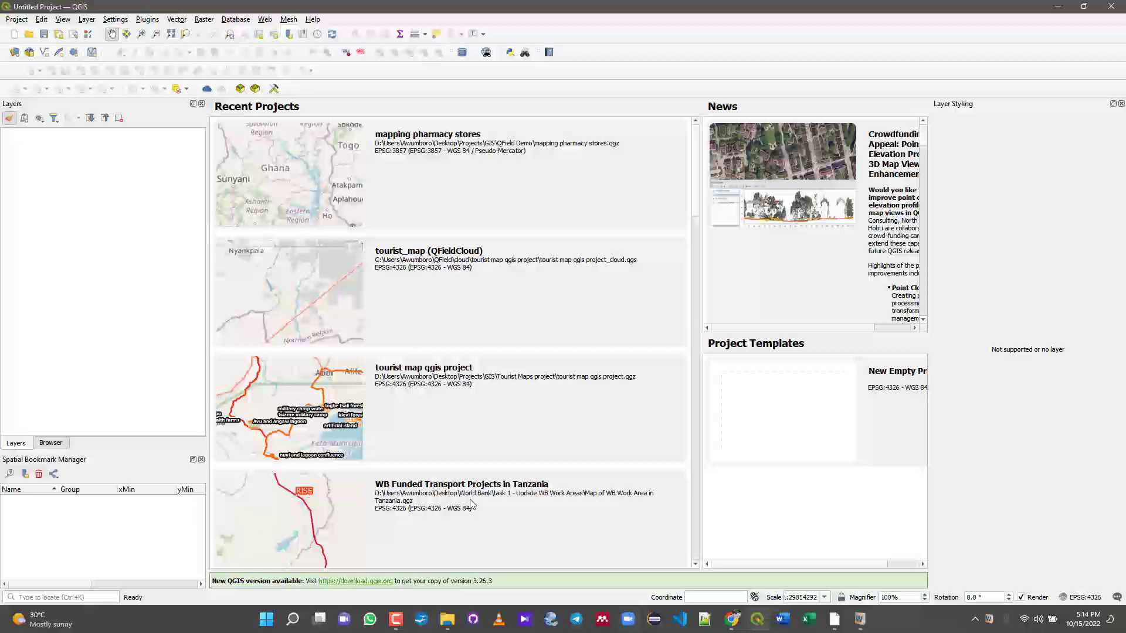
- Open 'mapping pharmacy stores' from Recent Projects, pan to Ghana and Togo, and select the pharmacy sites layer
left_click(302, 147)
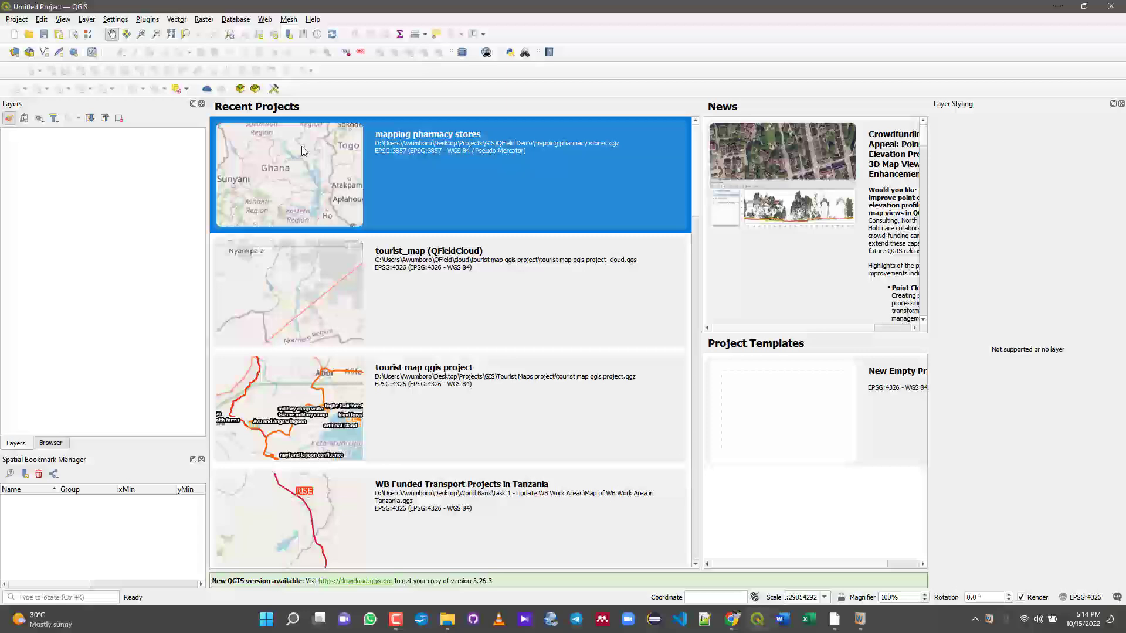
double_click(304, 150)
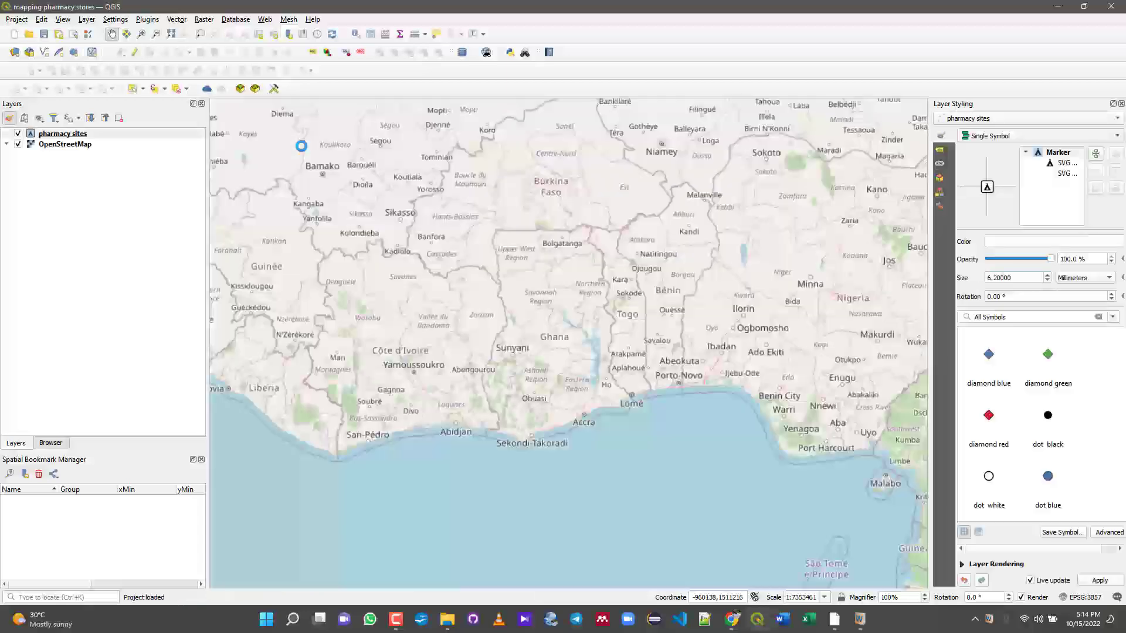
mouse_move(392, 220)
left_mouse_down()
mouse_move(448, 271)
mouse_move(391, 203)
left_mouse_up()
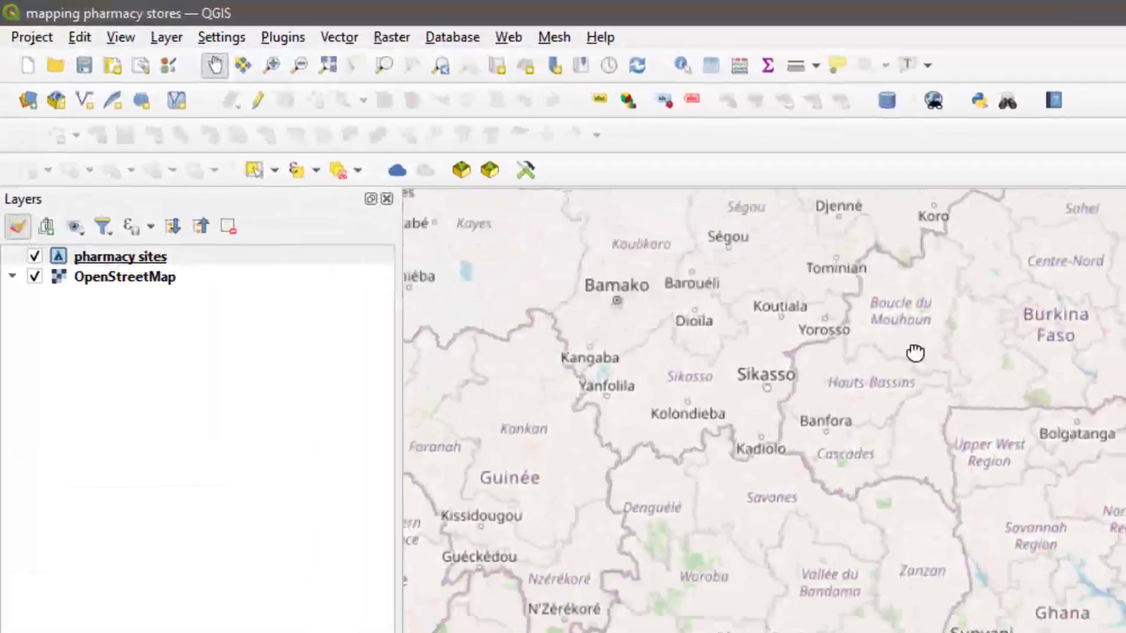
left_click_drag(1027, 482, 782, 390)
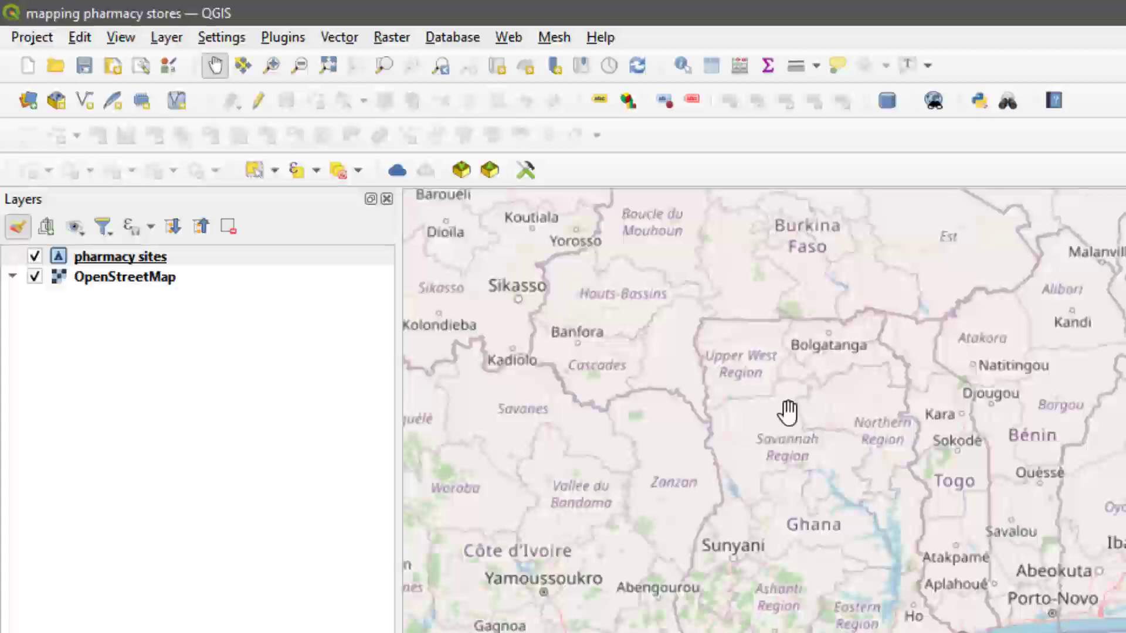
left_click(129, 256)
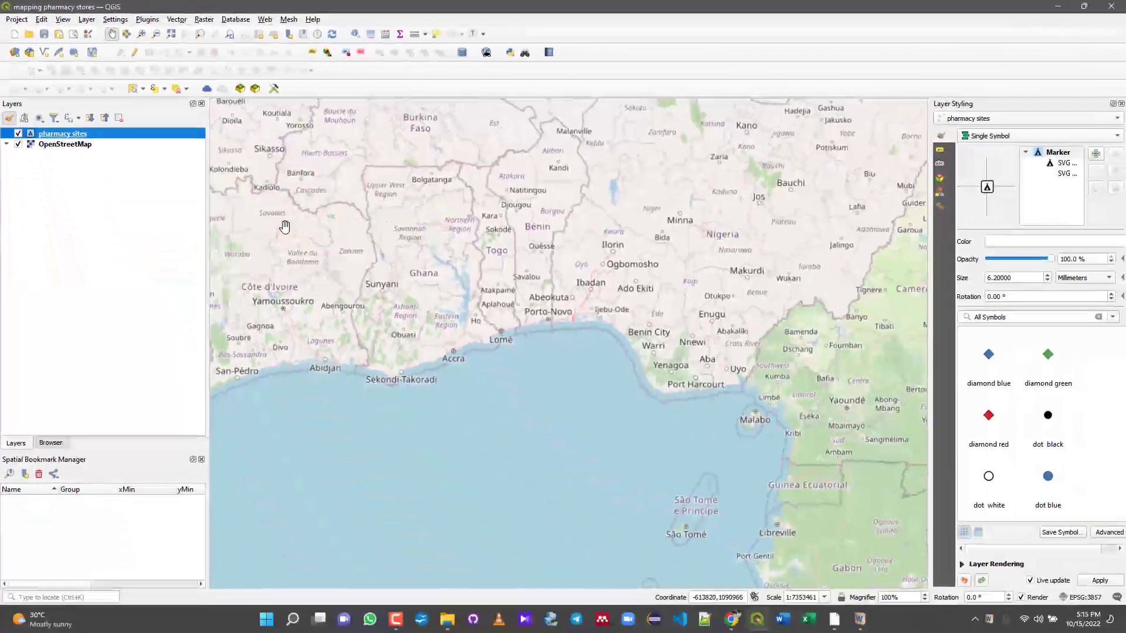
left_click_drag(308, 237, 332, 274)
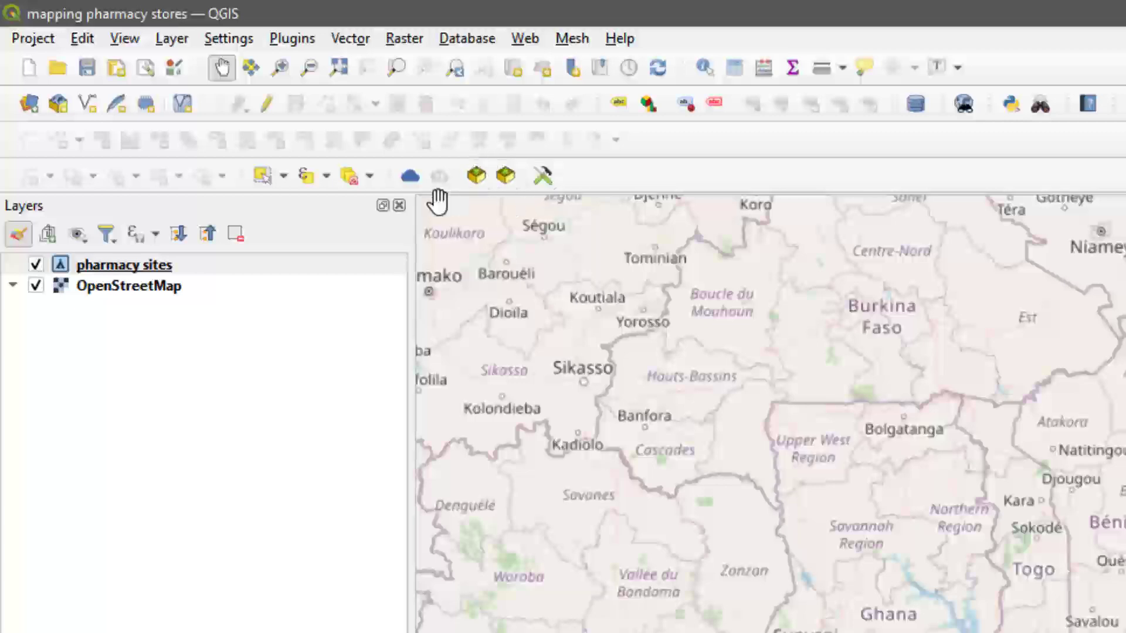
left_click(298, 44)
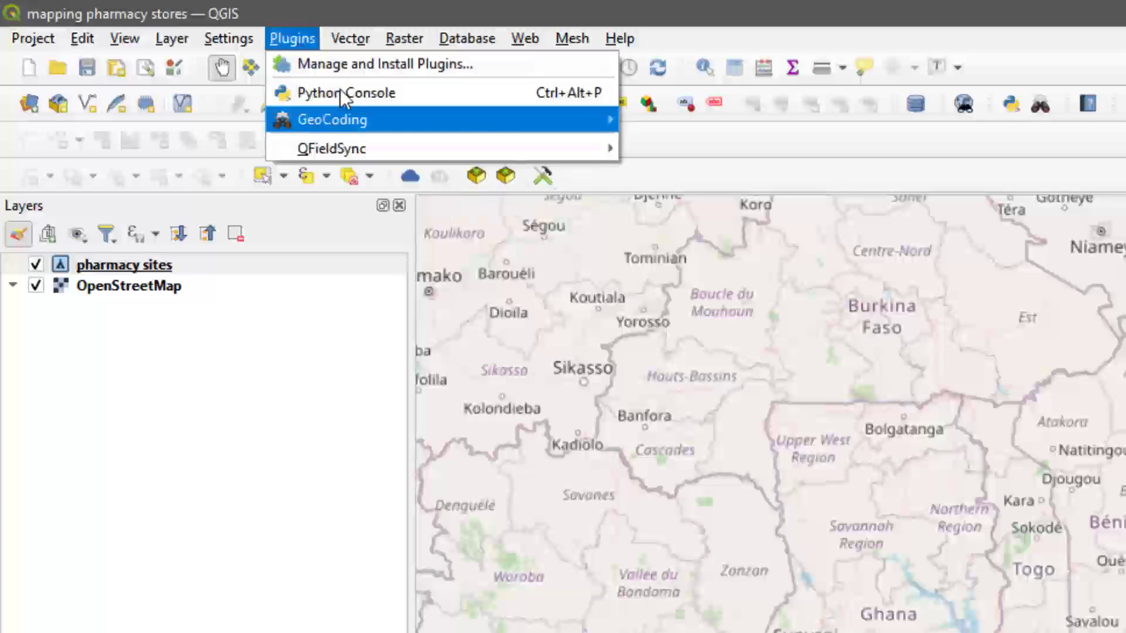
left_click(312, 43)
left_click(310, 42)
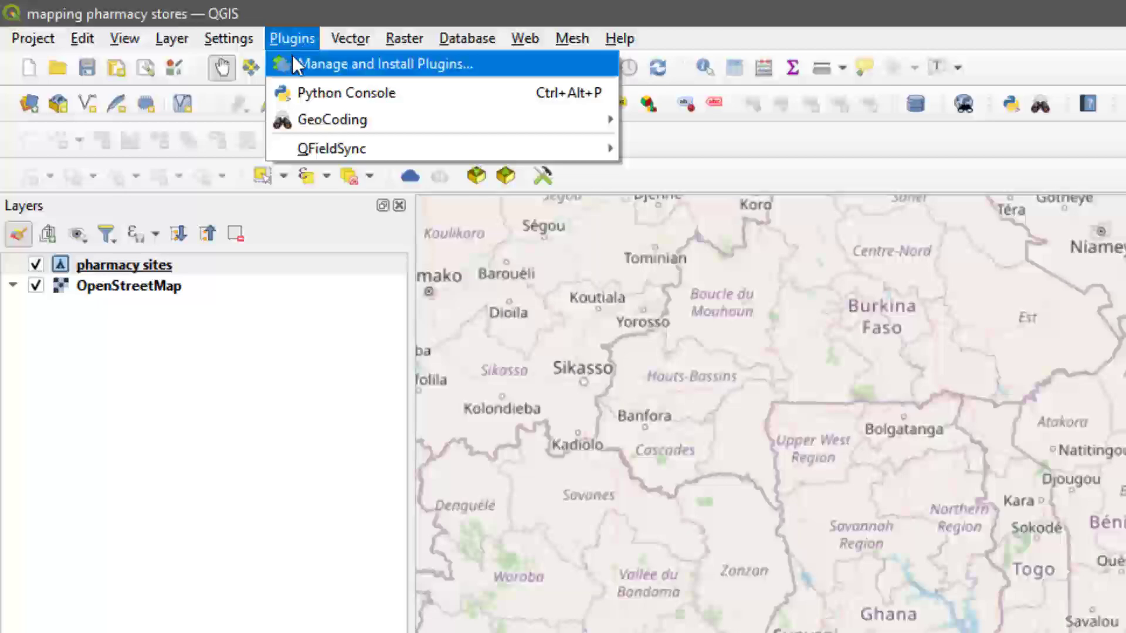
left_click(301, 63)
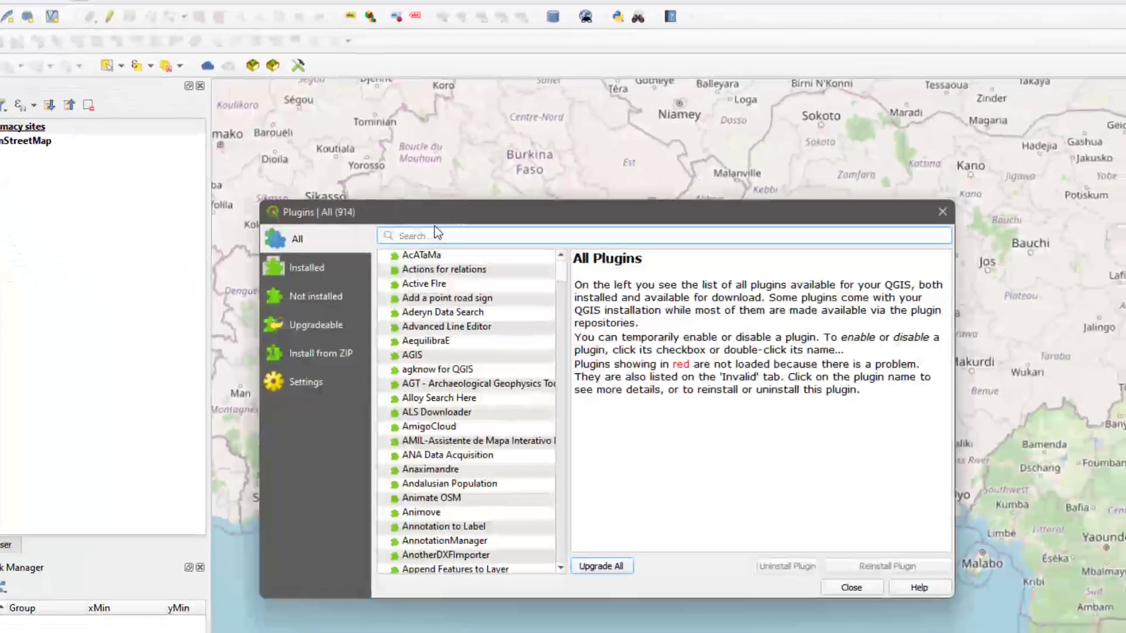
left_click_drag(431, 217, 457, 84)
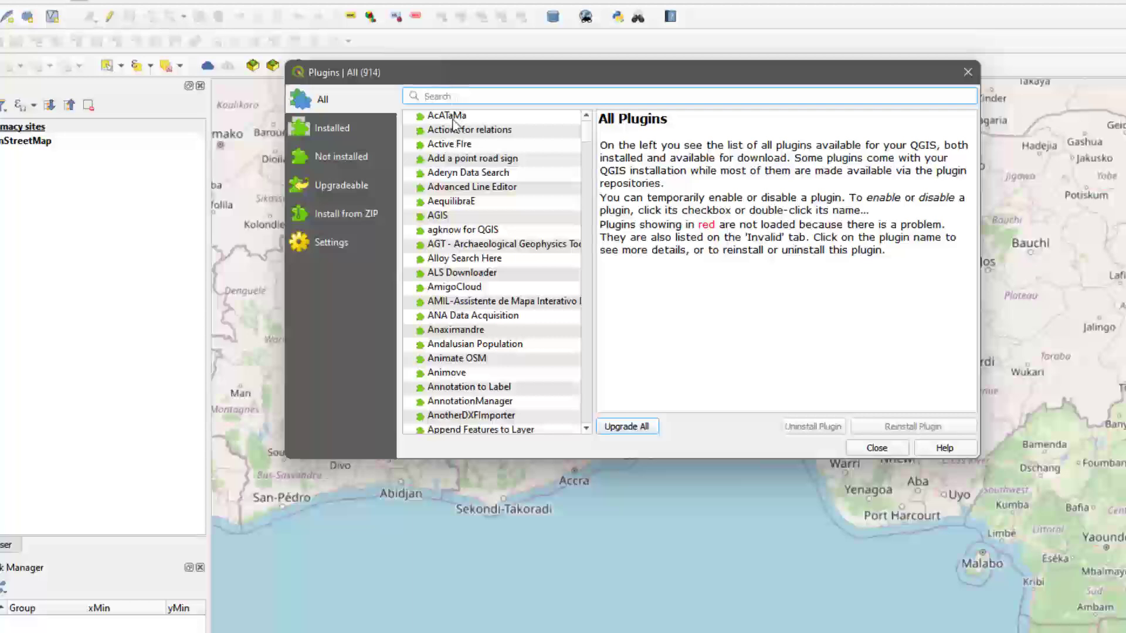
left_click(322, 101)
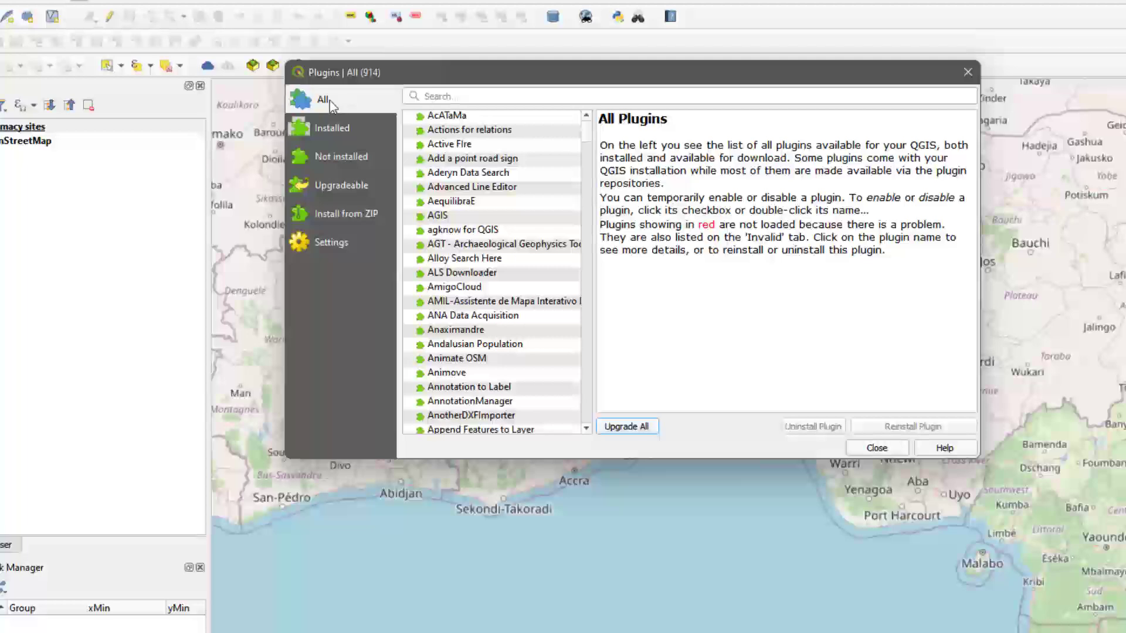
left_click(485, 98)
type("qfi")
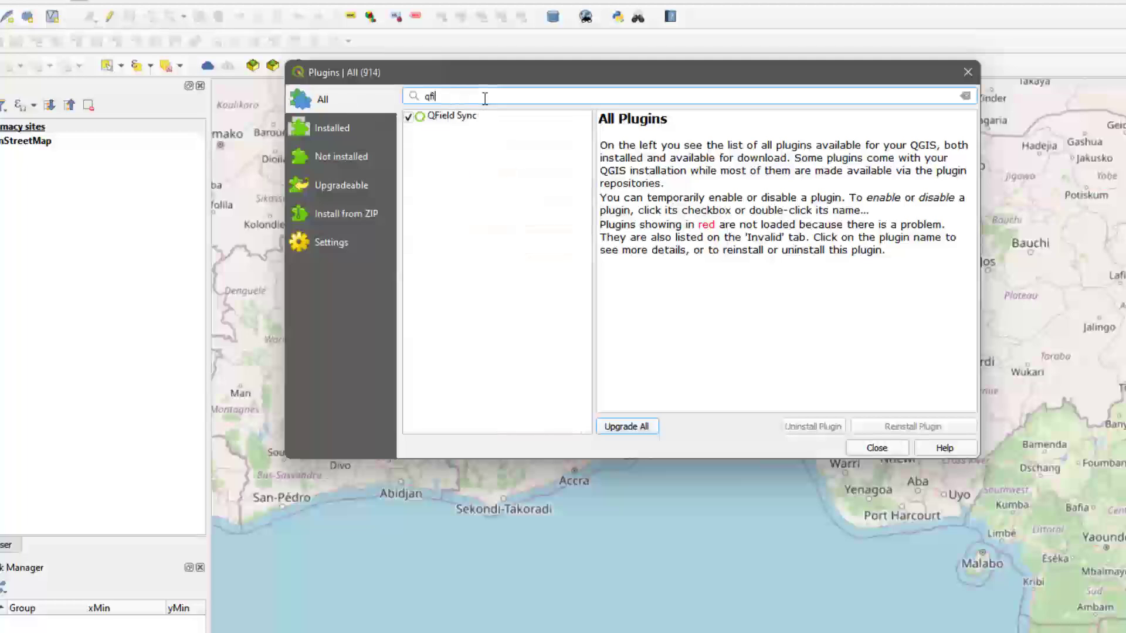
left_click(428, 120)
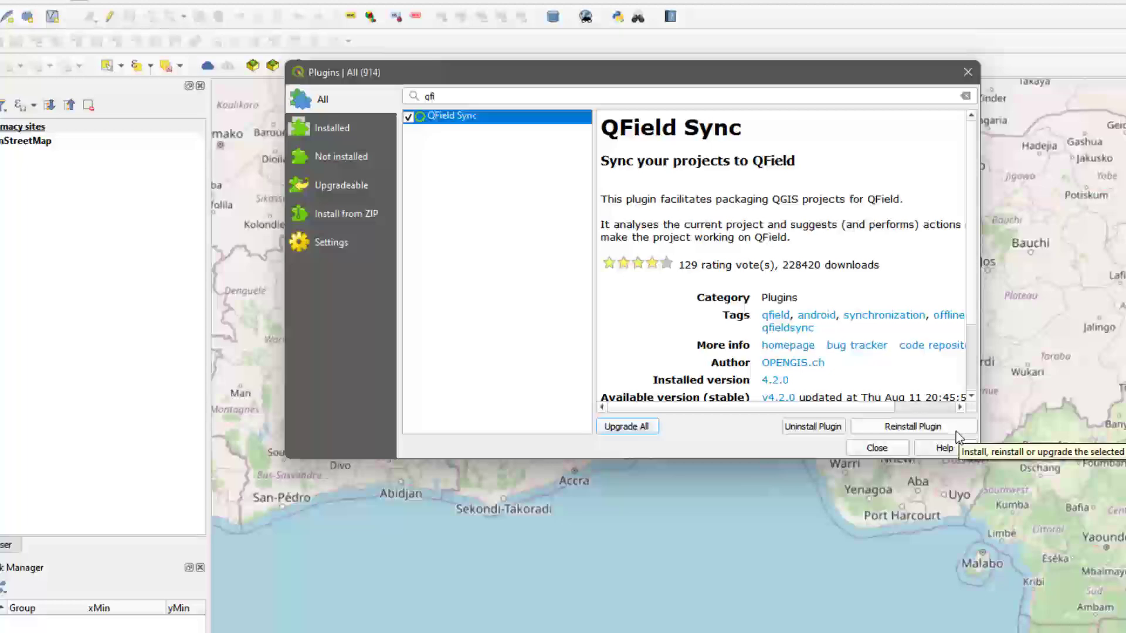
left_click(877, 448)
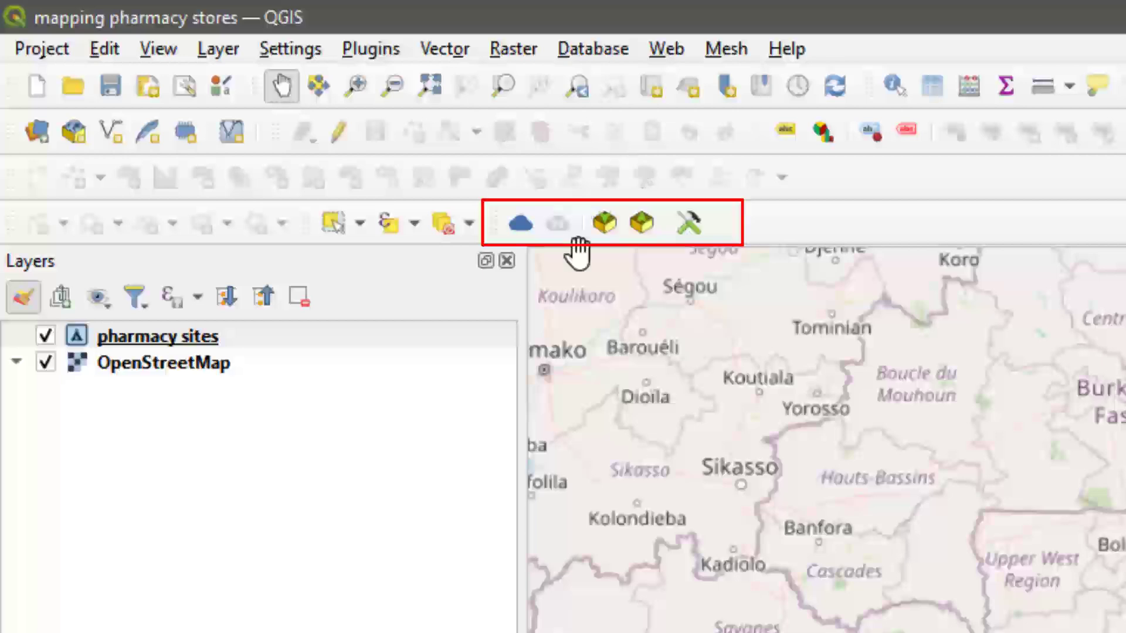
- Open QFieldCloud Projects Overview from the Plugins > QFieldSync menu
left_click(378, 49)
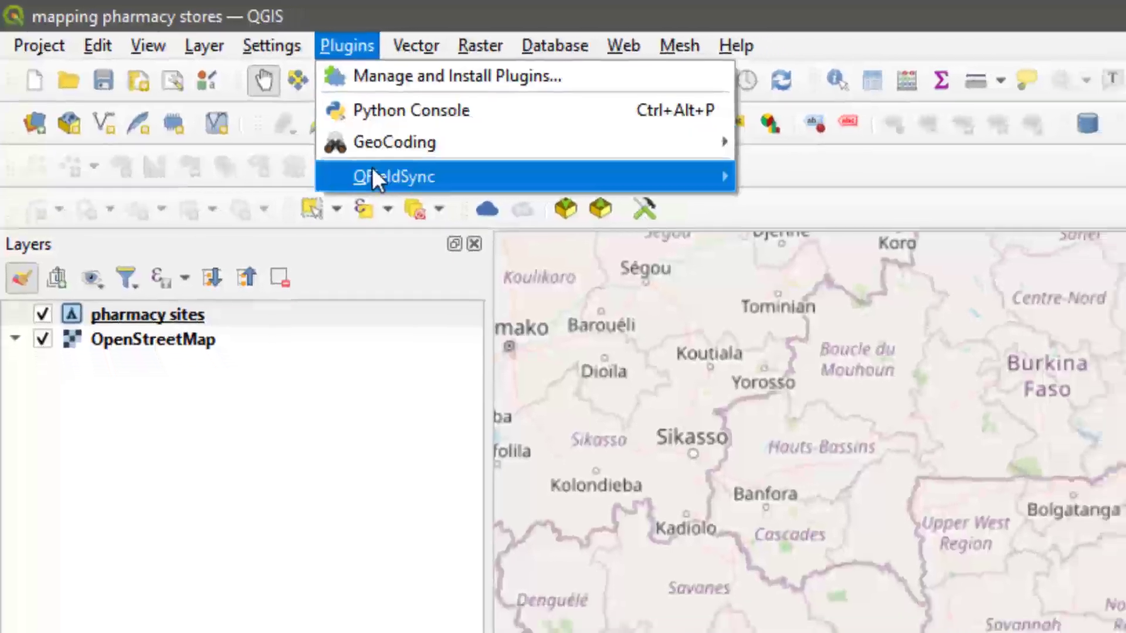
mouse_move(371, 170)
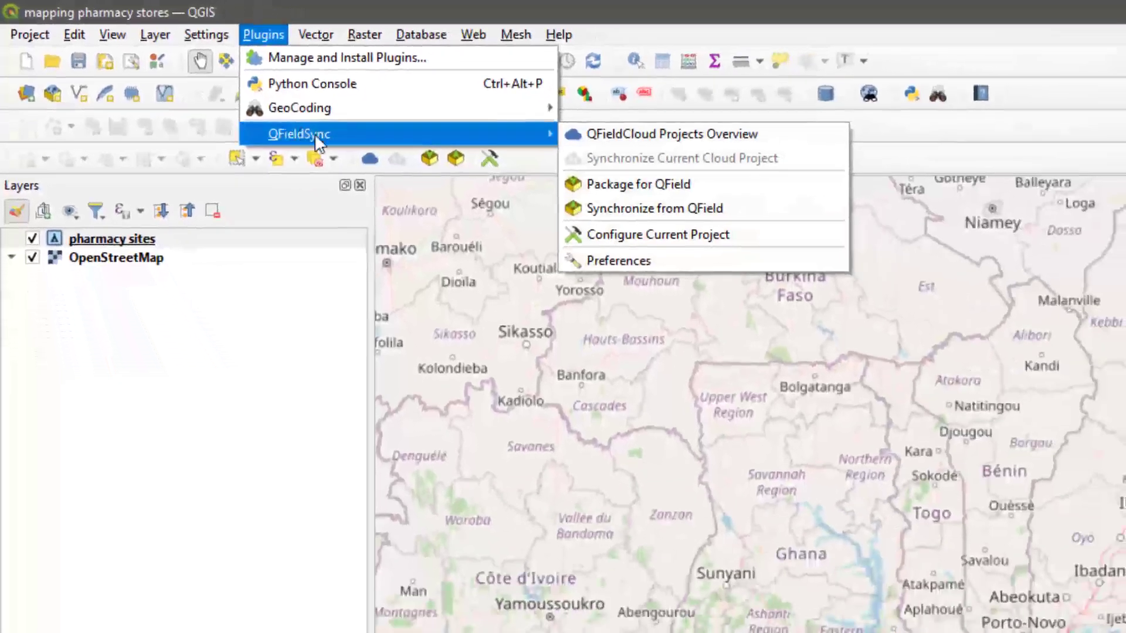
left_click(626, 135)
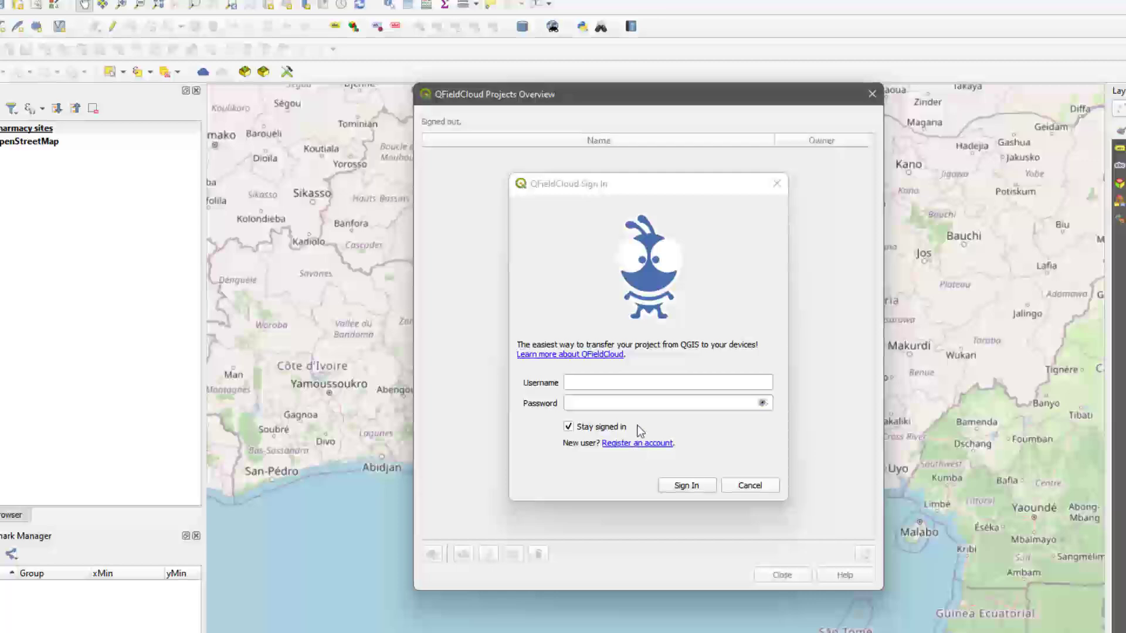
- Sign in to QFieldCloud with the account's username and password, keeping 'Stay signed in' checked
left_click(628, 383)
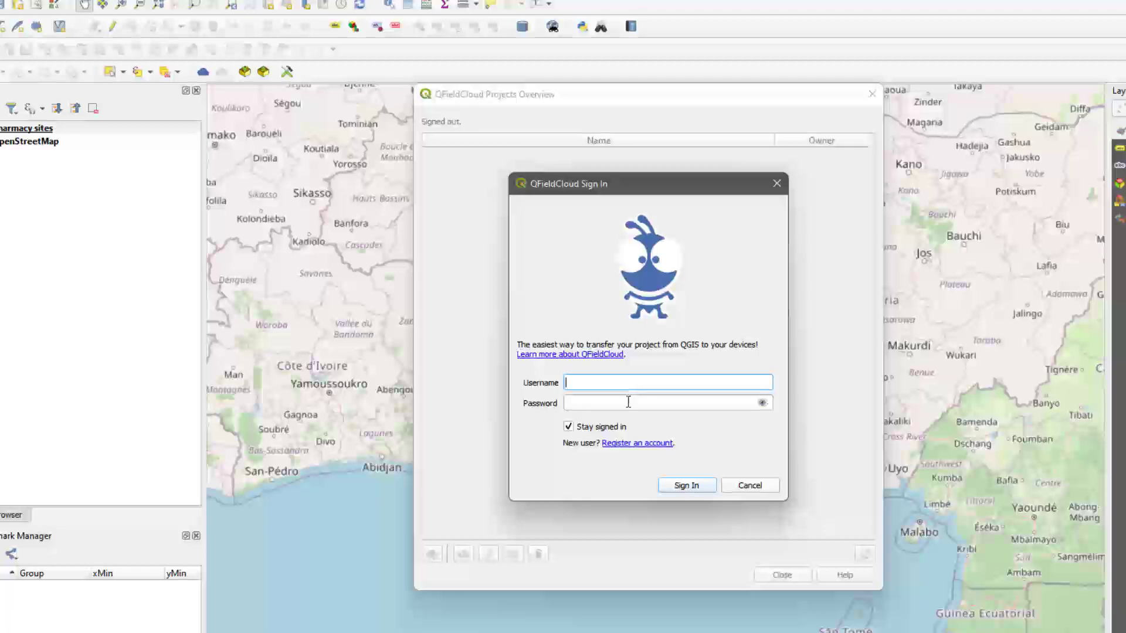
left_click(628, 402)
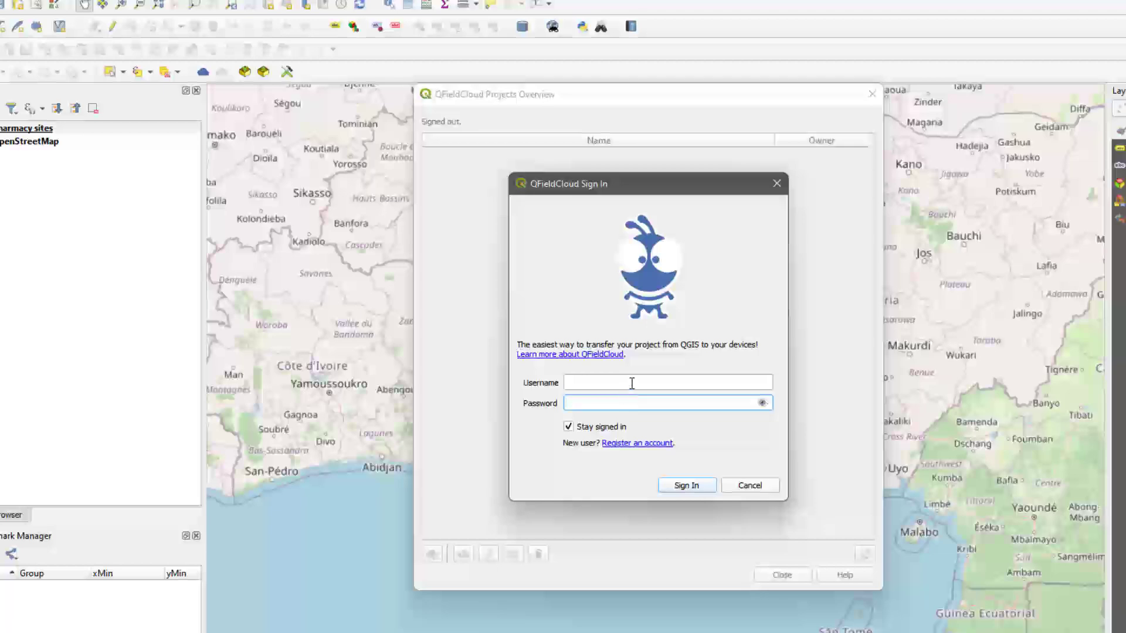
left_click(632, 383)
type("A")
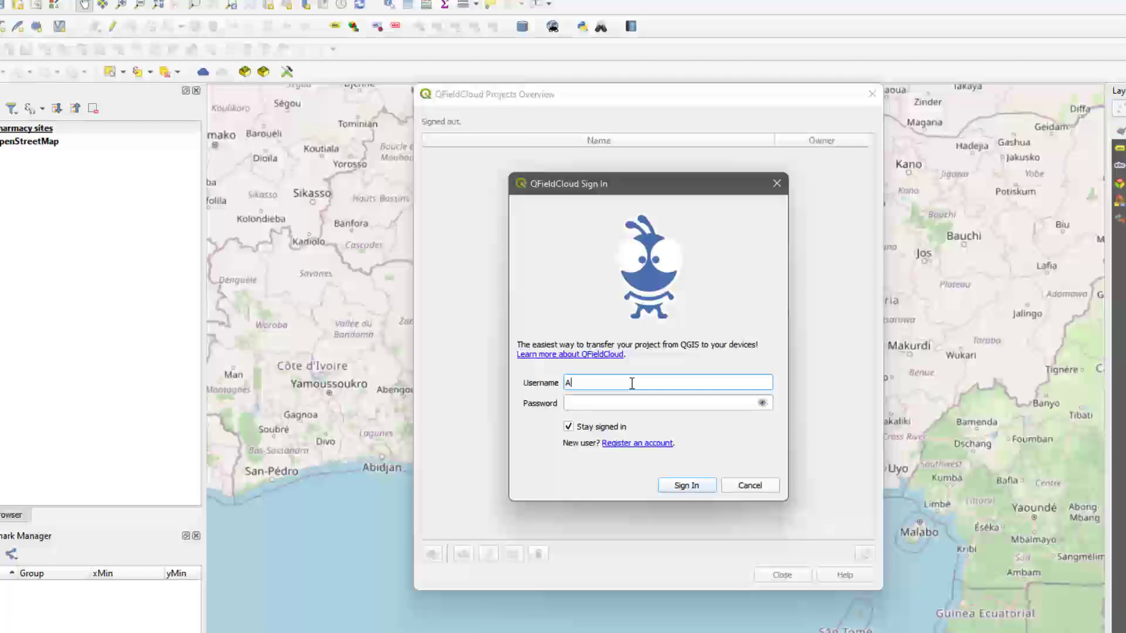
type("wumboro")
key("Tab")
type("****")
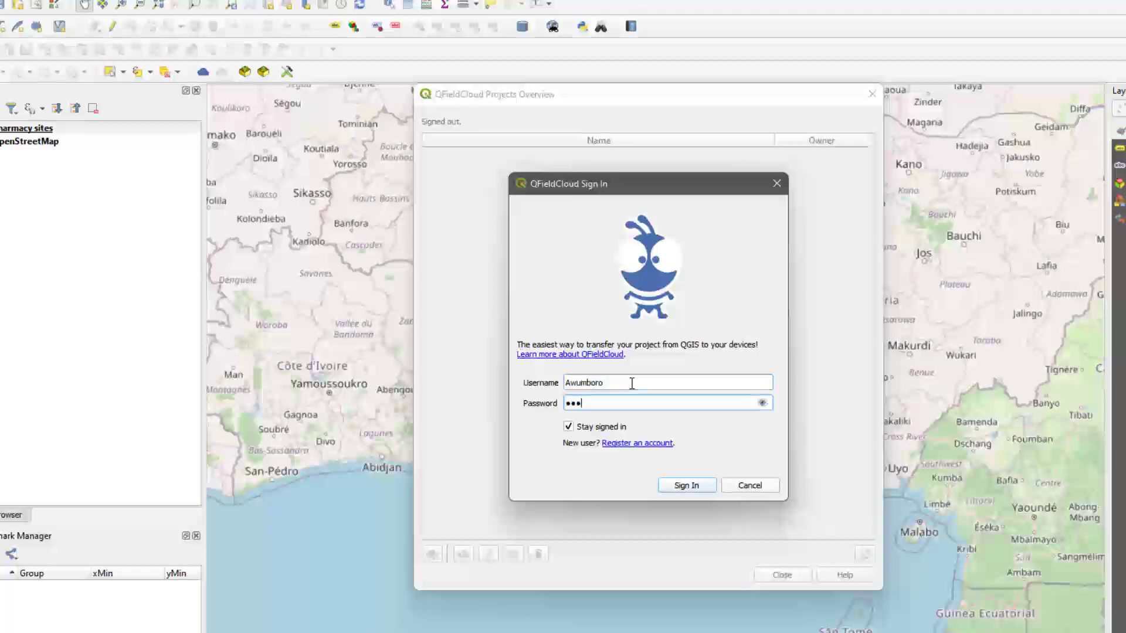
type("***********")
left_click(696, 489)
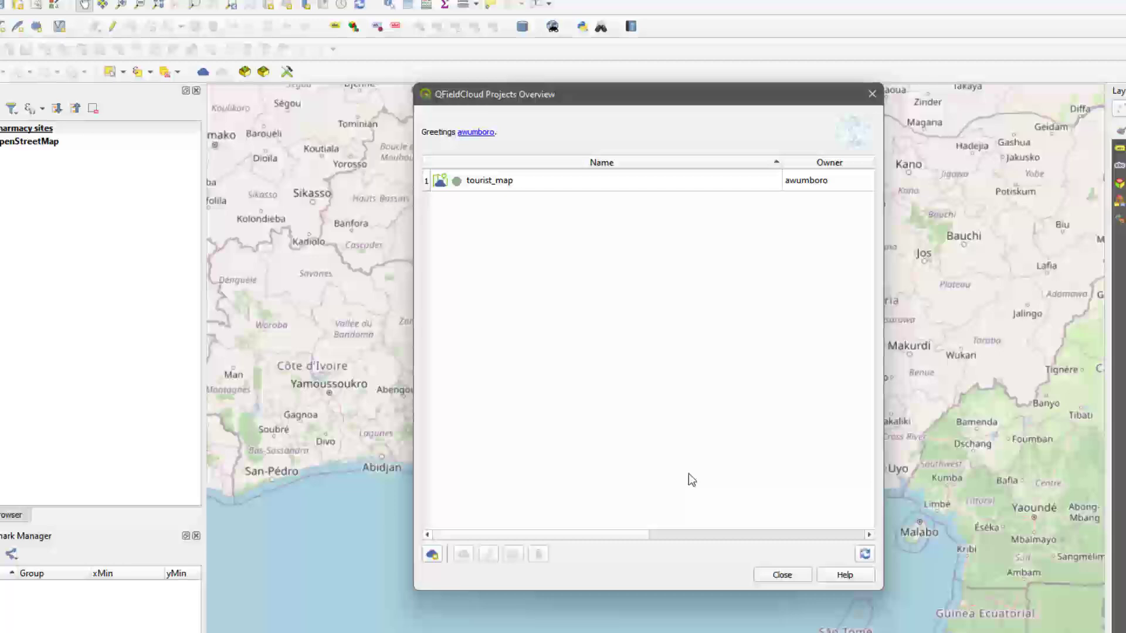
- Select tourist_map to view its sync status, then close the Projects Overview
left_click(533, 182)
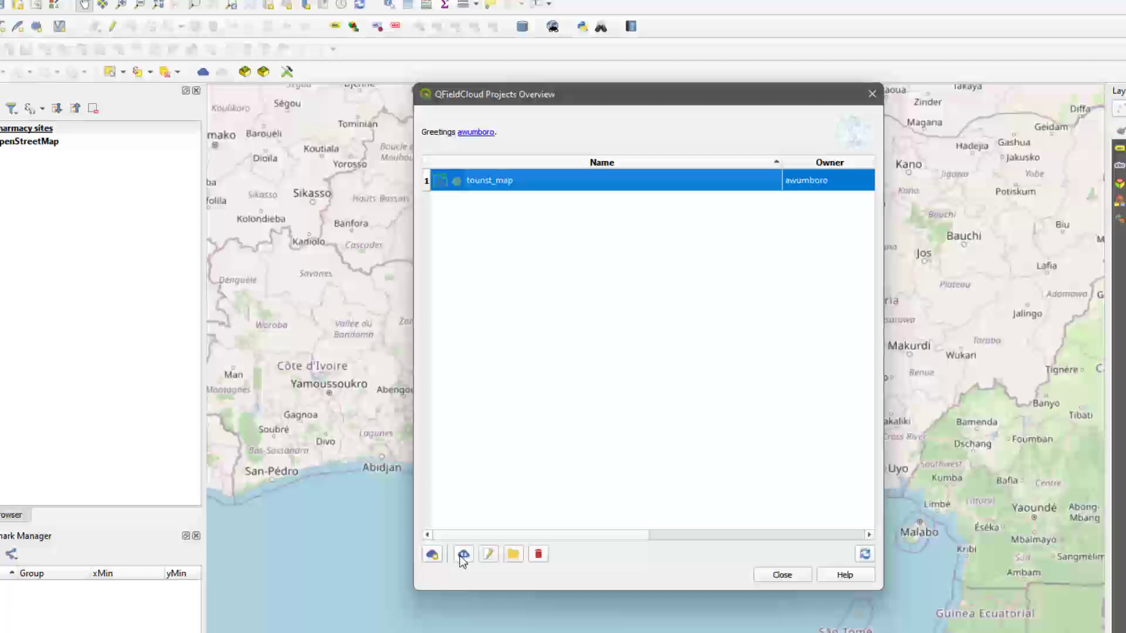
mouse_move(499, 183)
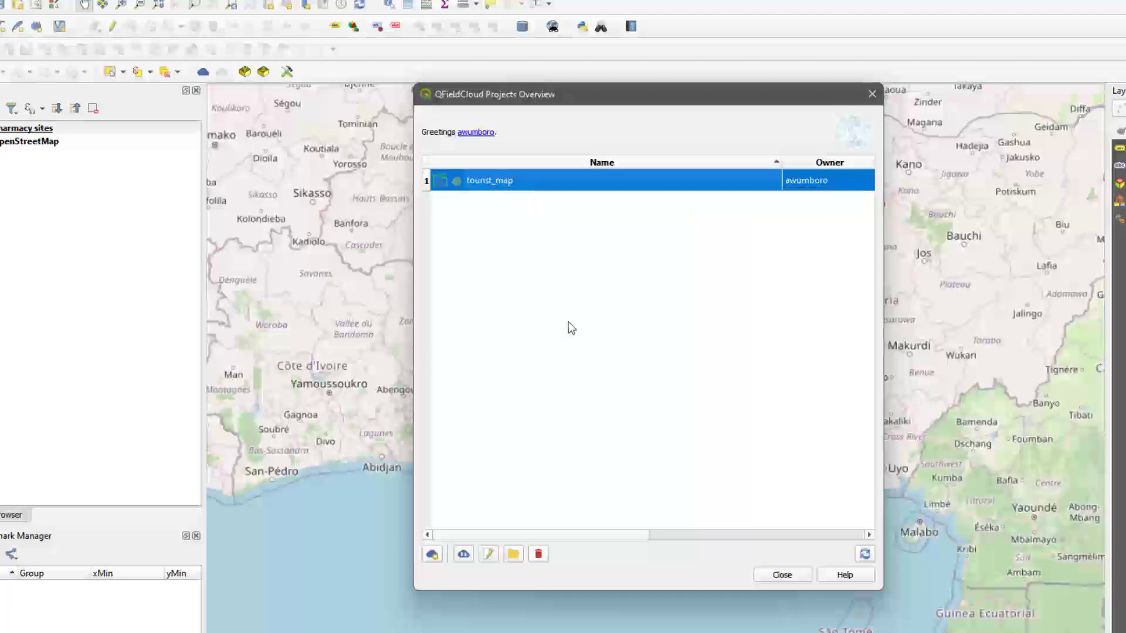
left_click(773, 574)
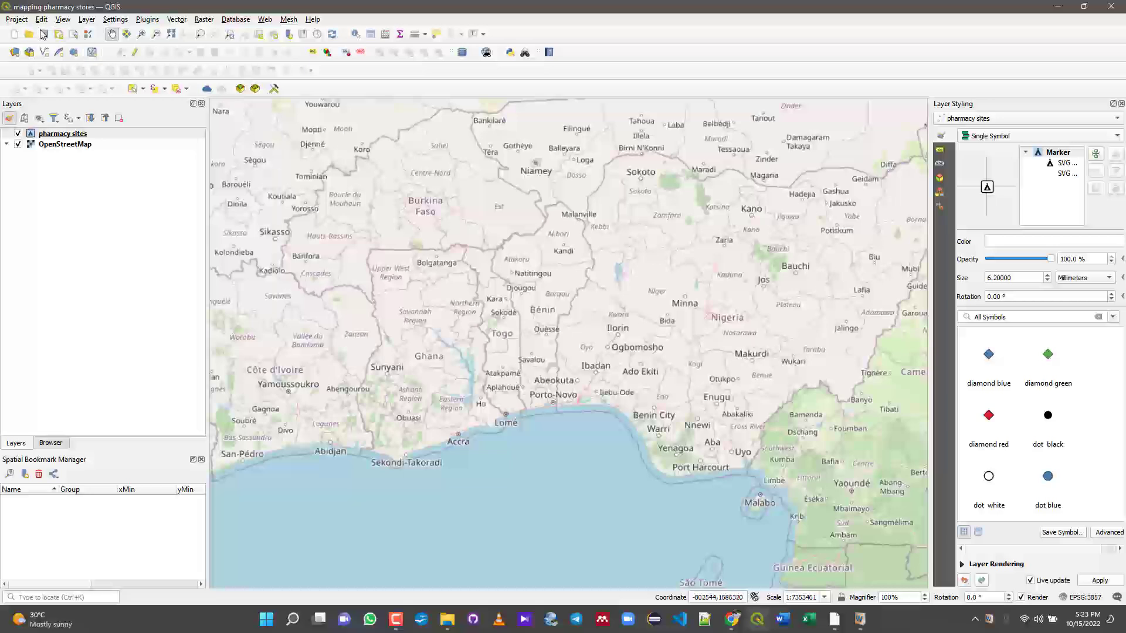
- Save the pharmacy project, then create a new project from the QFieldCloud Projects Overview
left_click(43, 34)
left_click(144, 20)
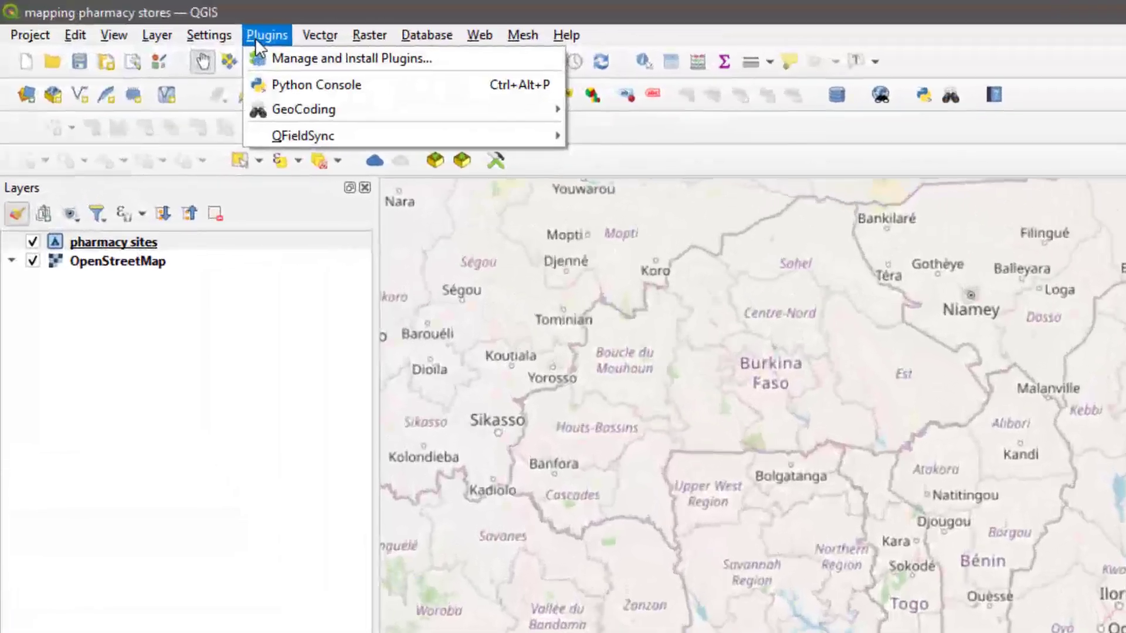
mouse_move(293, 136)
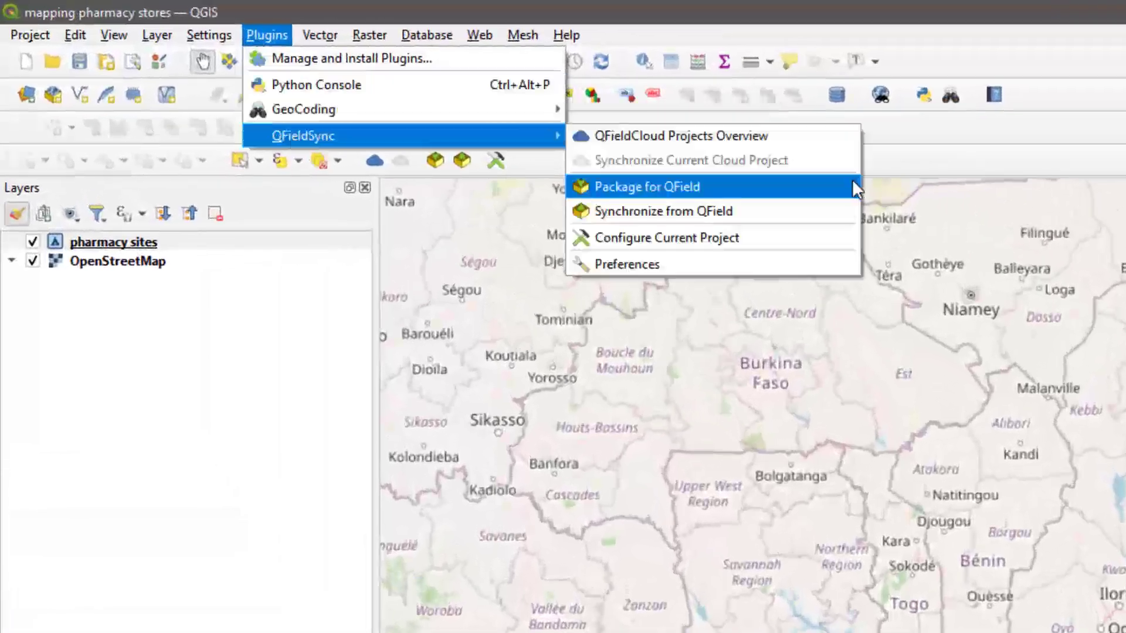
left_click(730, 135)
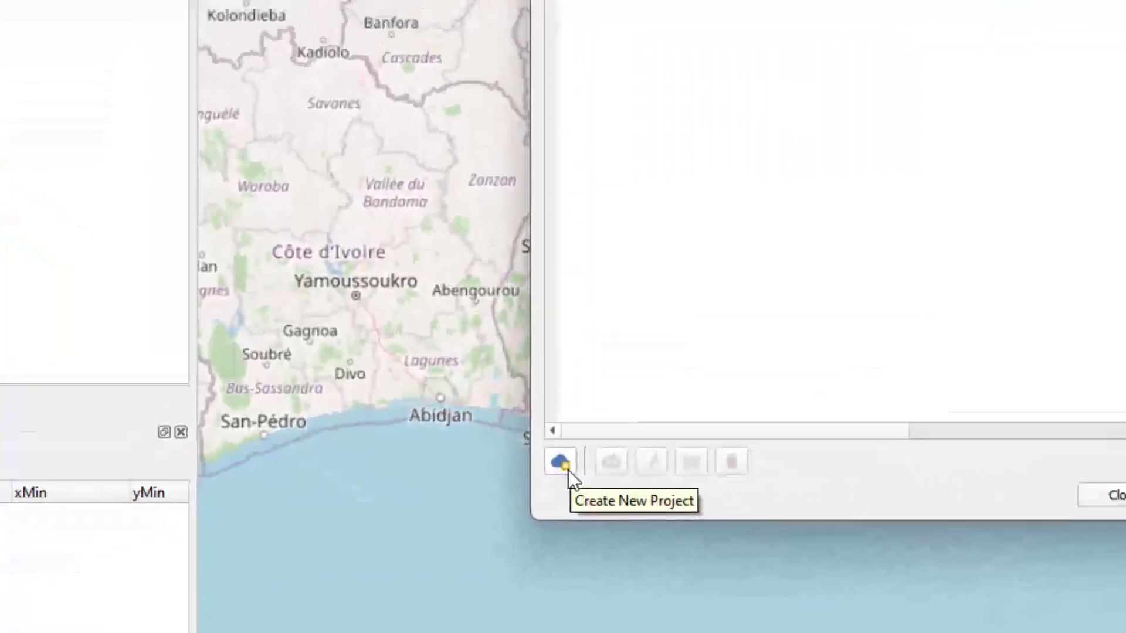
left_click(609, 457)
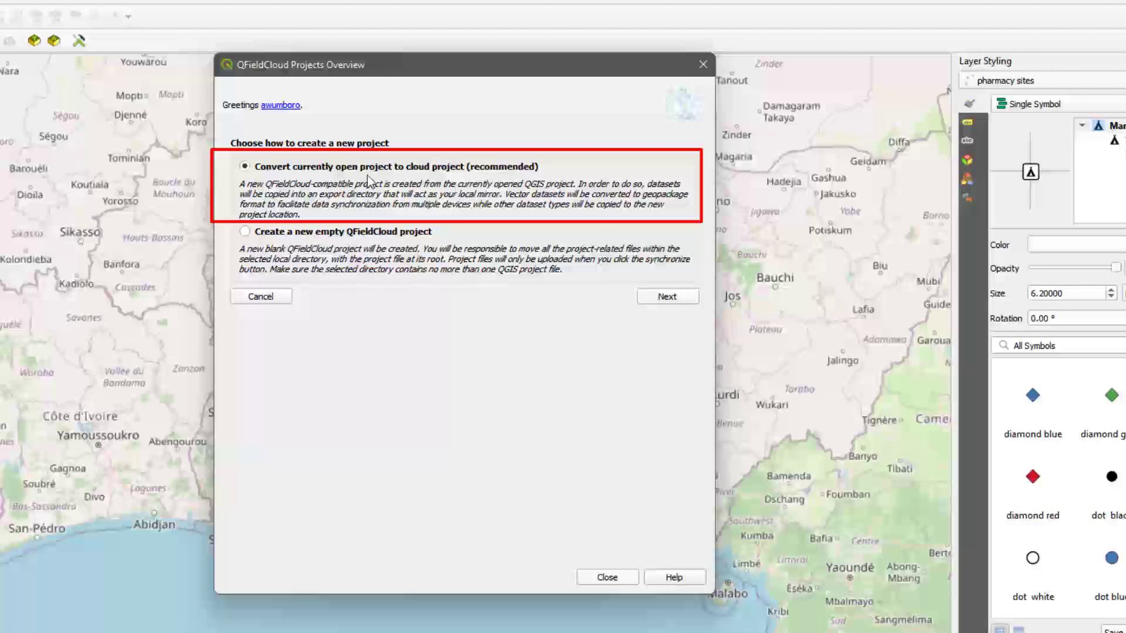
- Convert the open project into cloud project mapping_pharmacy_stores and upload it to QFieldCloud
left_click(657, 298)
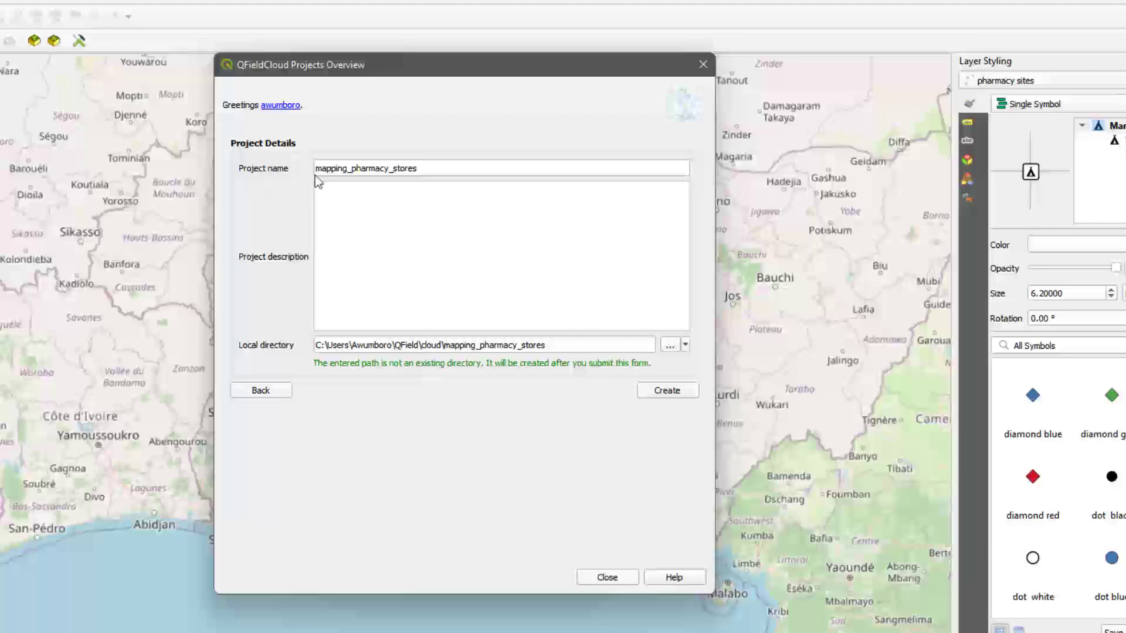
left_click(337, 169)
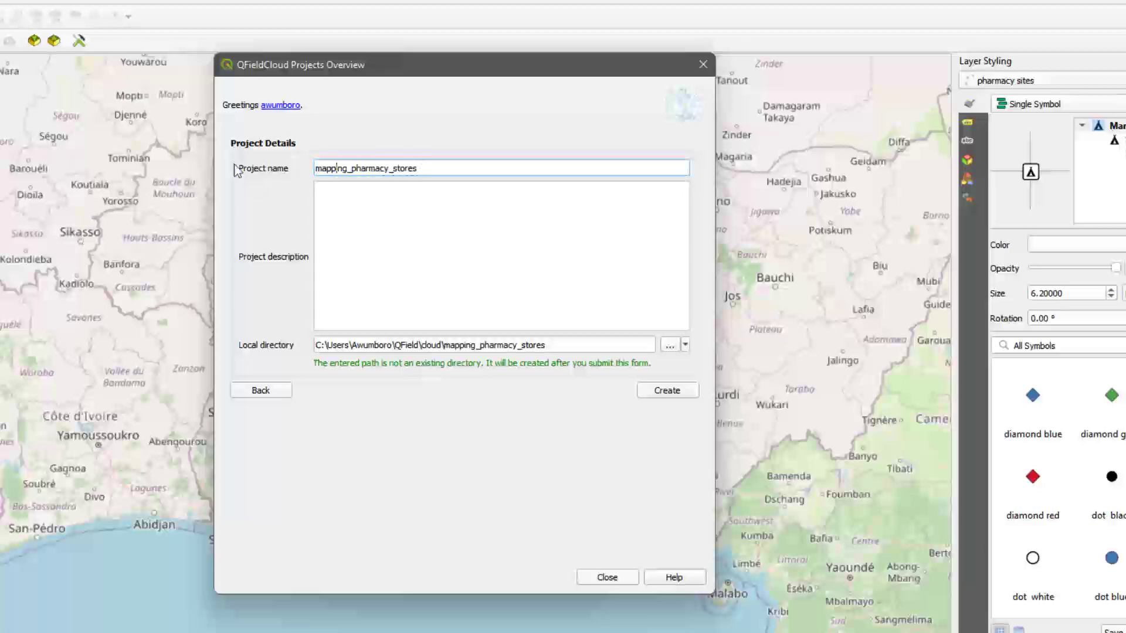
left_click(345, 197)
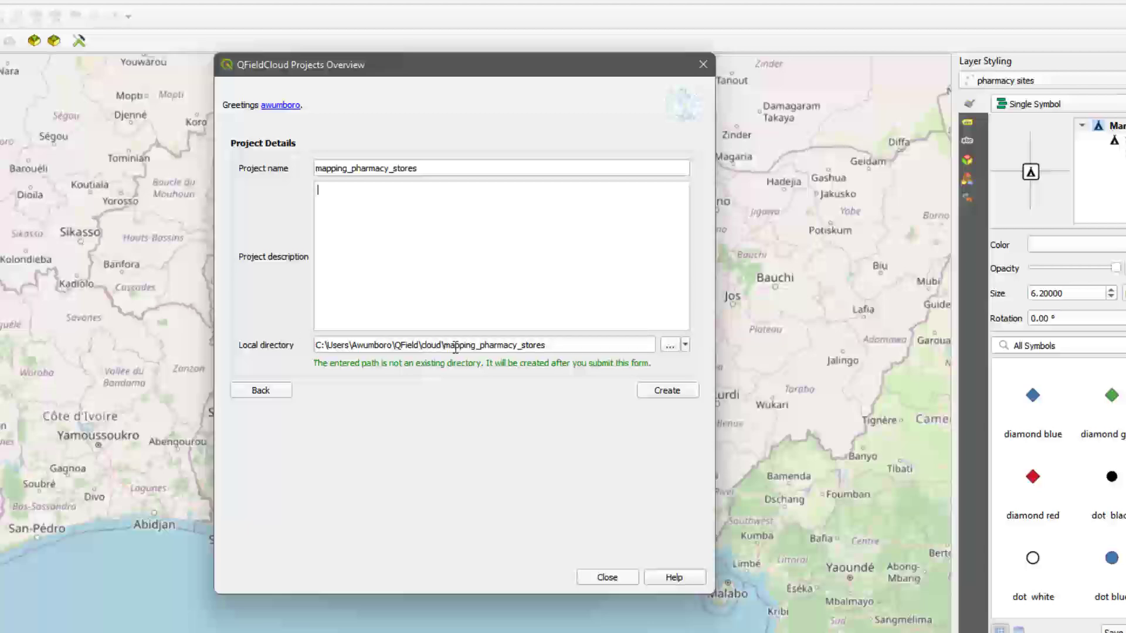
left_click(677, 395)
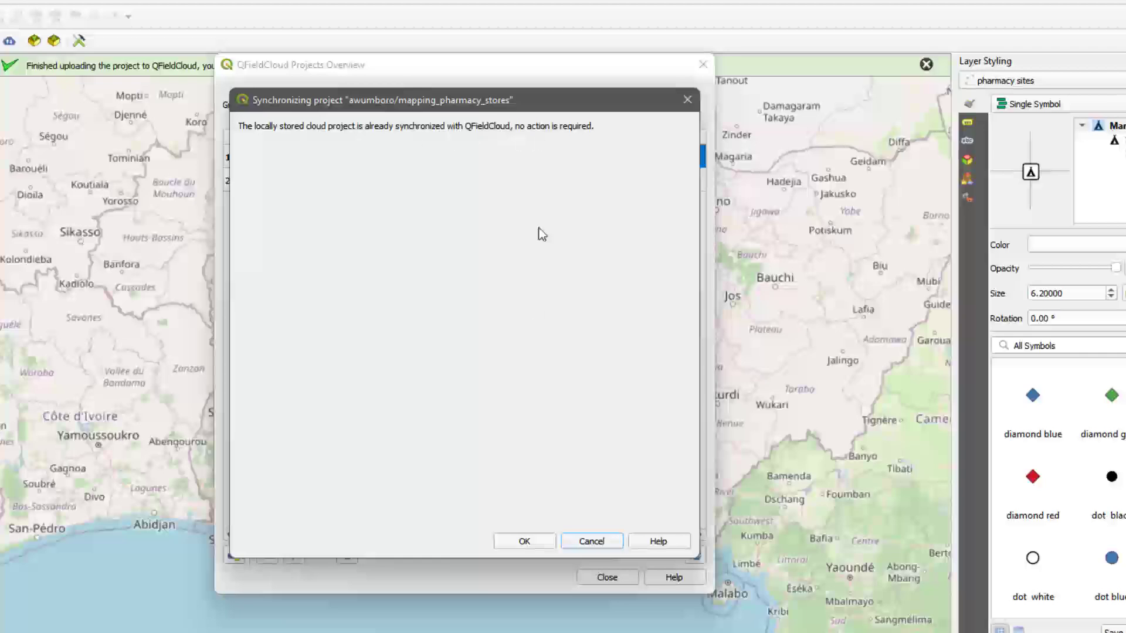
- Dismiss the synchronization message and close the overview listing mapping_pharmacy_stores and tourist_map
left_click(521, 543)
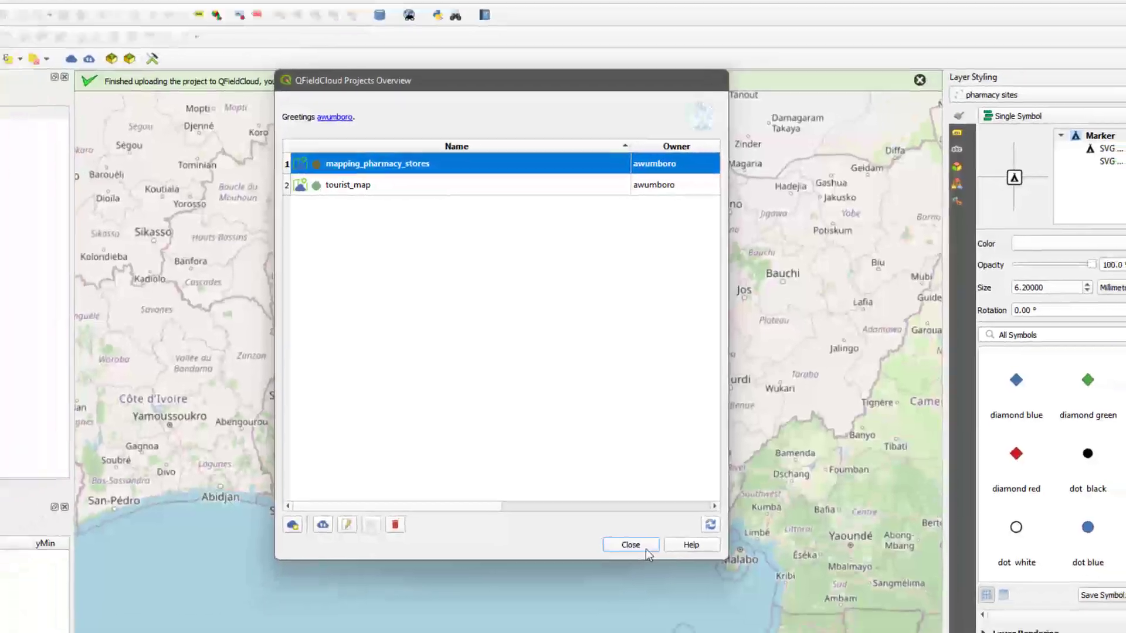
left_click(626, 580)
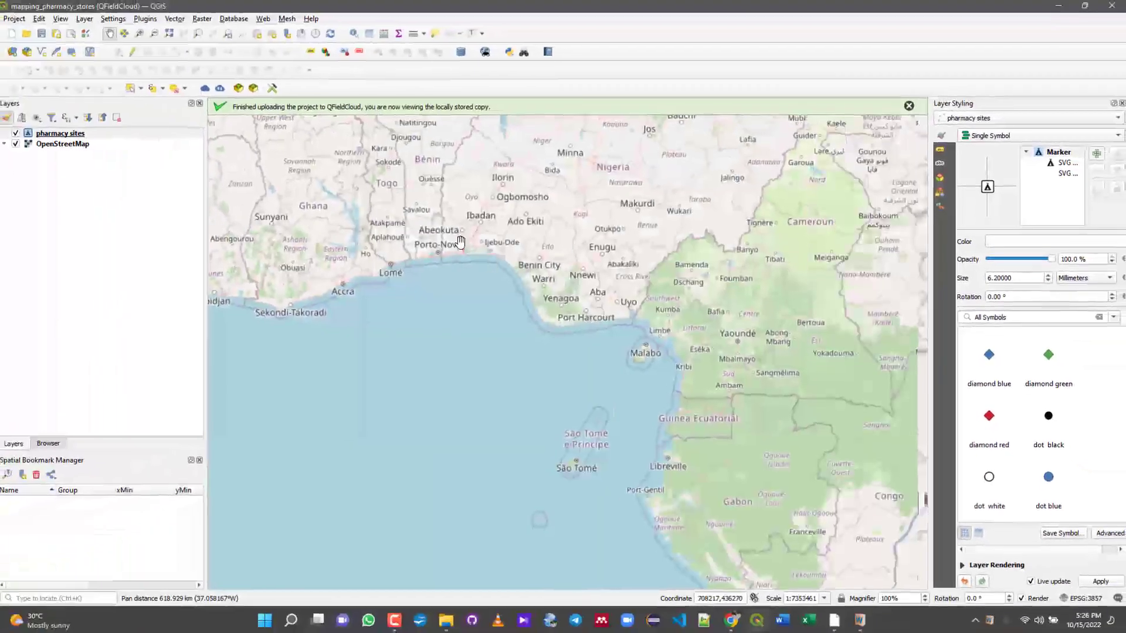
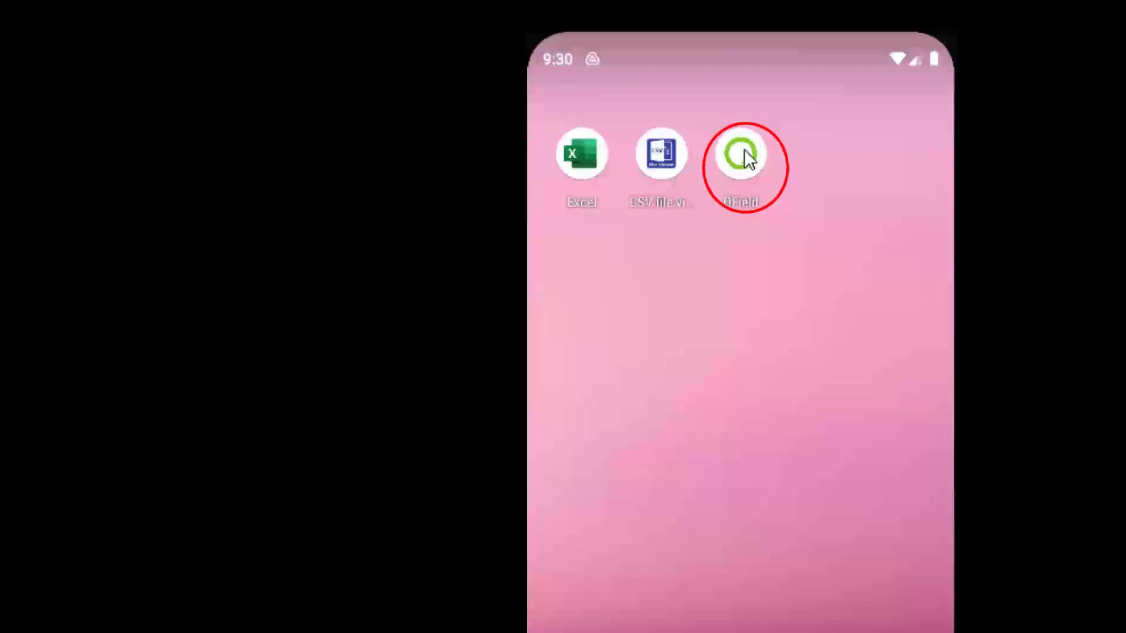
- Launch QField and go to its QFieldCloud projects sign-in screen
left_click(743, 151)
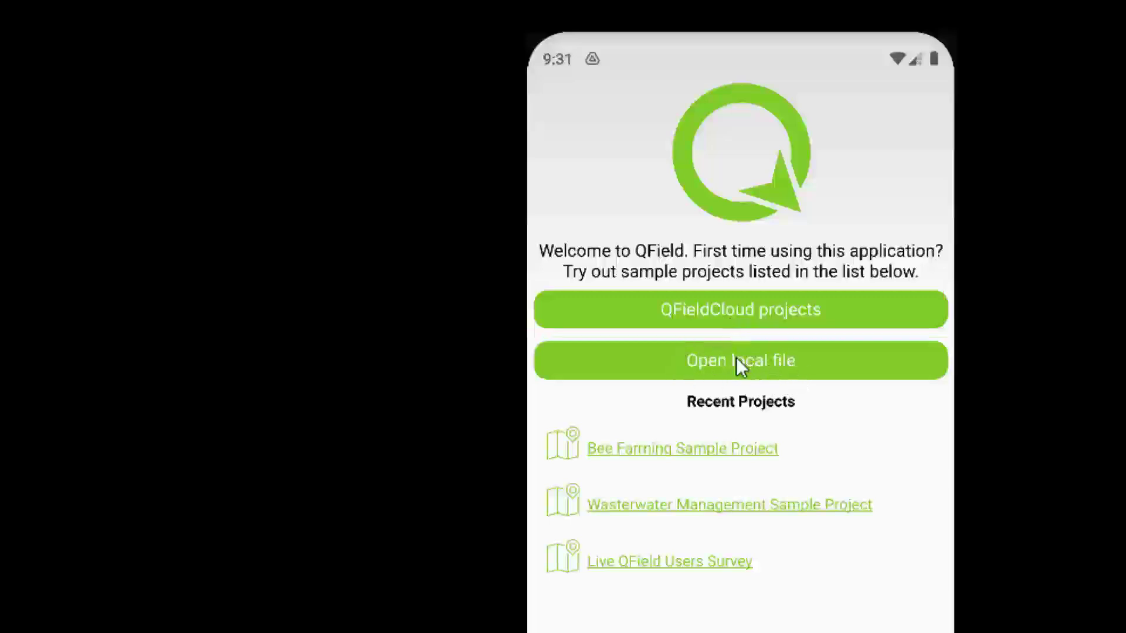
left_click(710, 308)
- Enter the account username and password and sign in to QFieldCloud
left_click(537, 227)
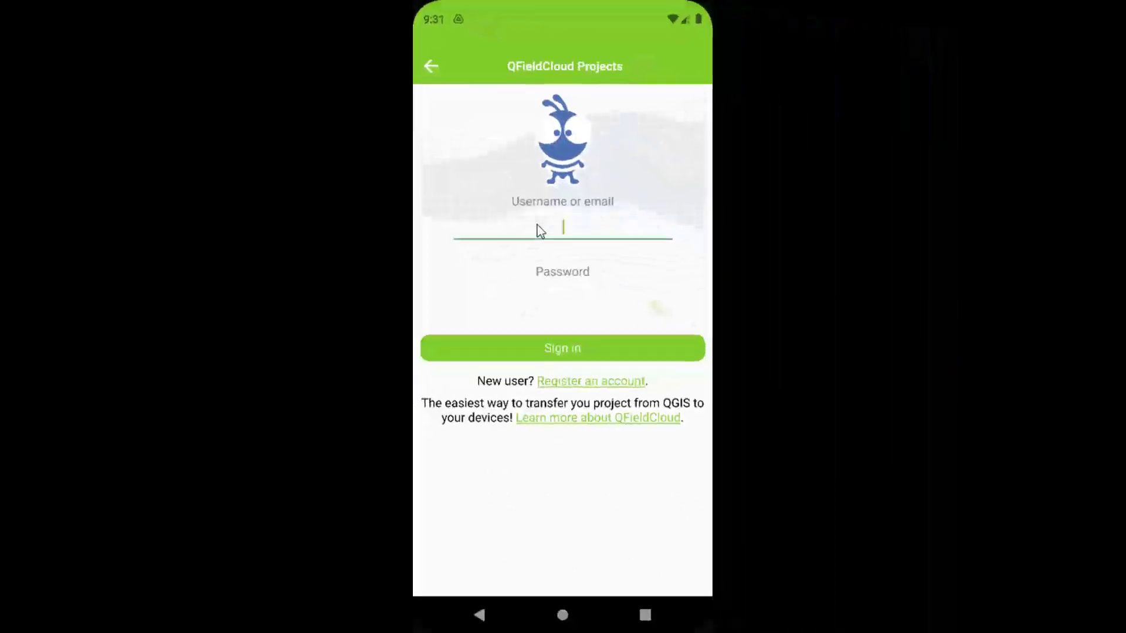
type("Awum")
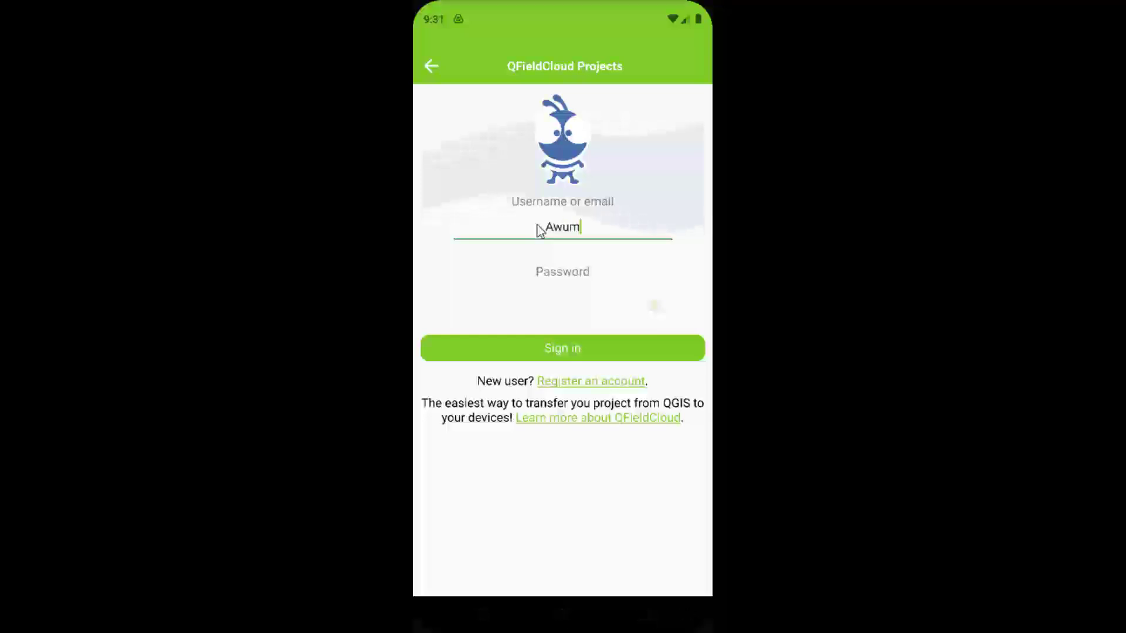
left_click(540, 231)
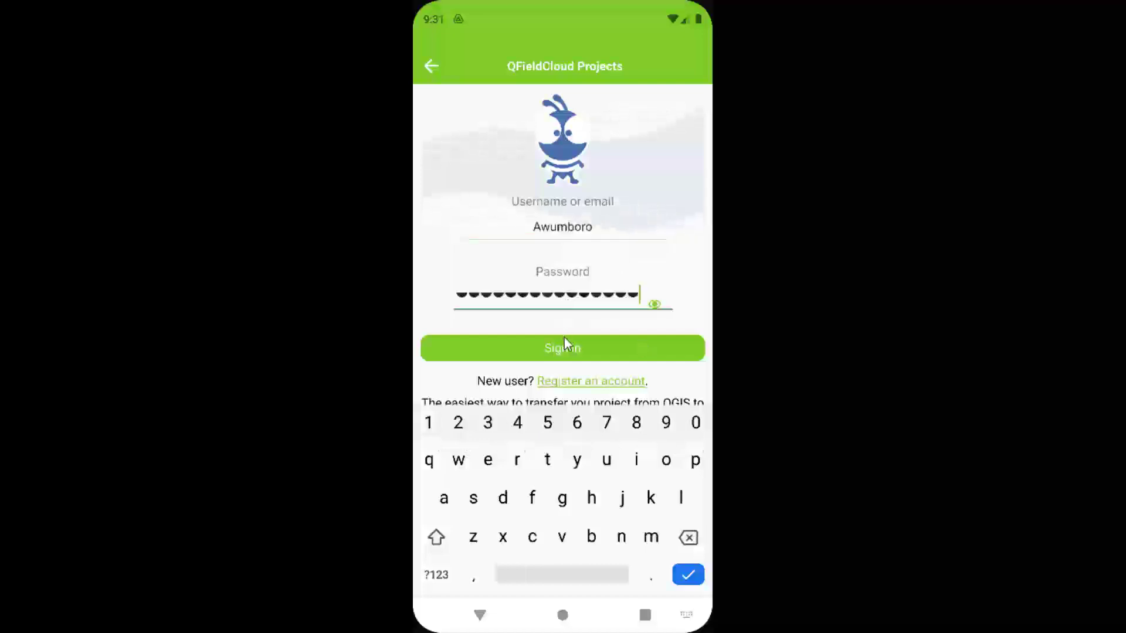
left_click(564, 346)
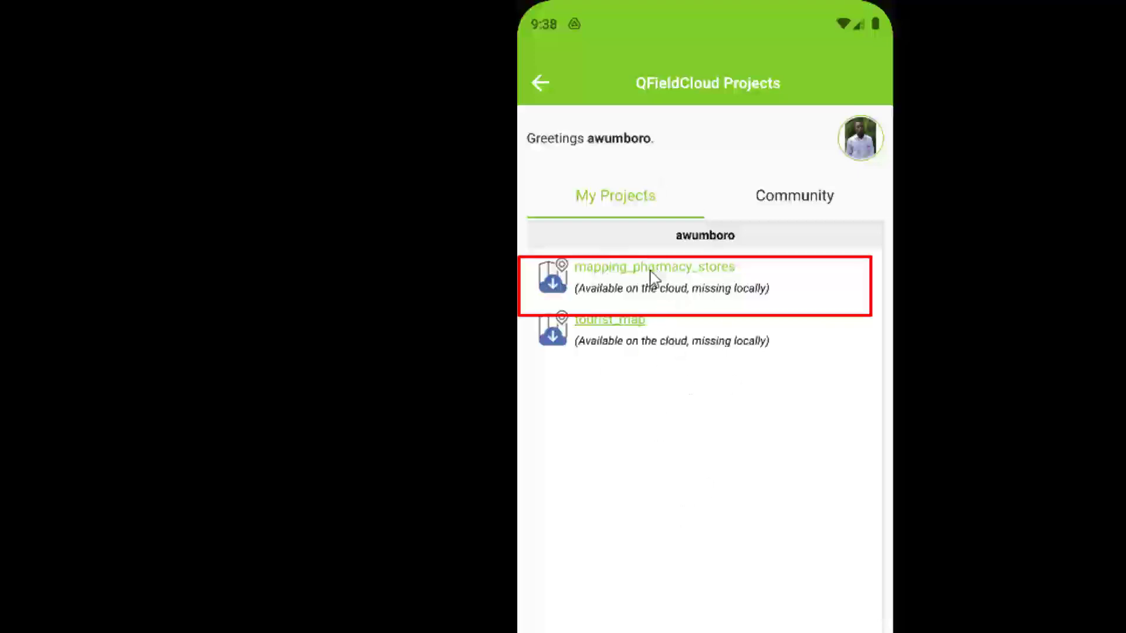
- Download the mapping_pharmacy_stores cloud project and open it on the map
left_click(648, 282)
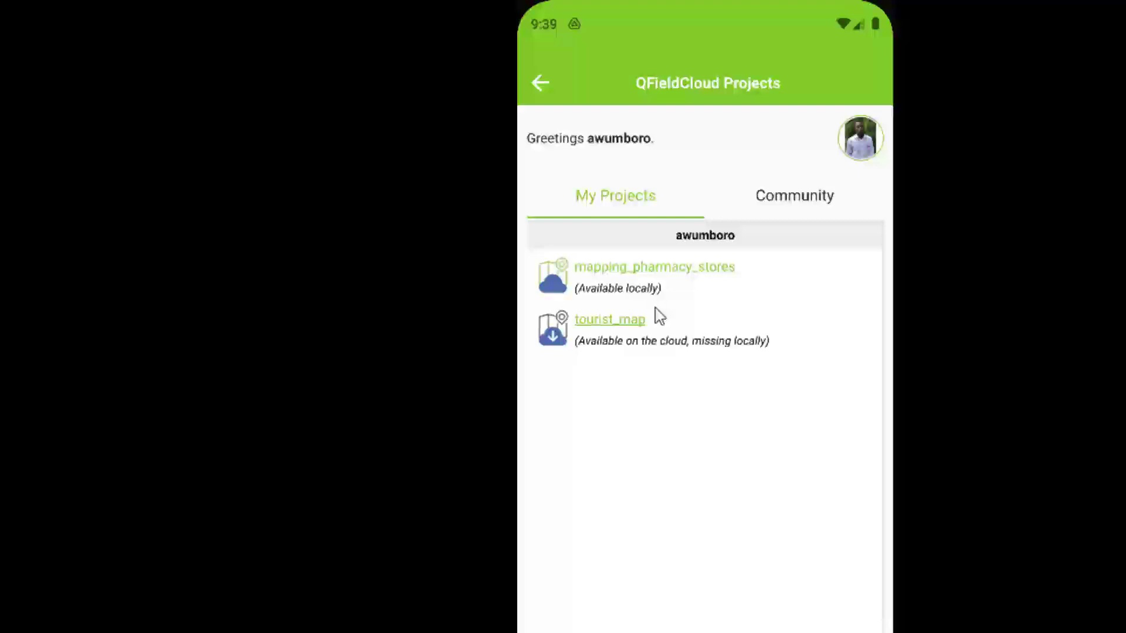
left_click(634, 290)
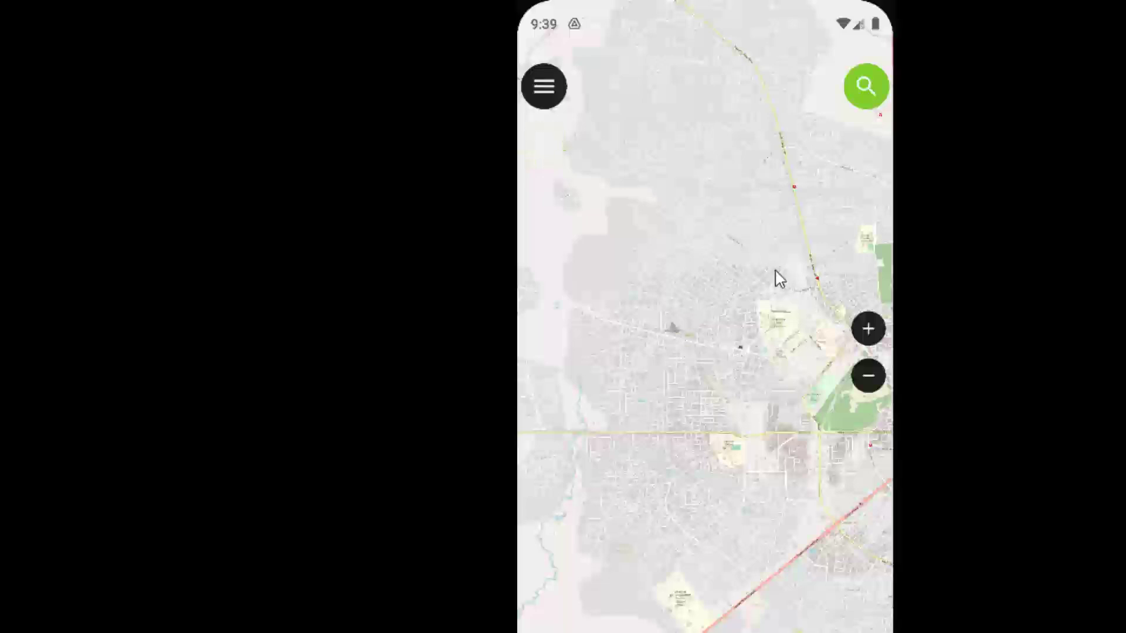
- Pan and zoom around the town basemap, then show the pharmacy sites and OpenStreetMap layer list
left_click_drag(770, 331, 680, 295)
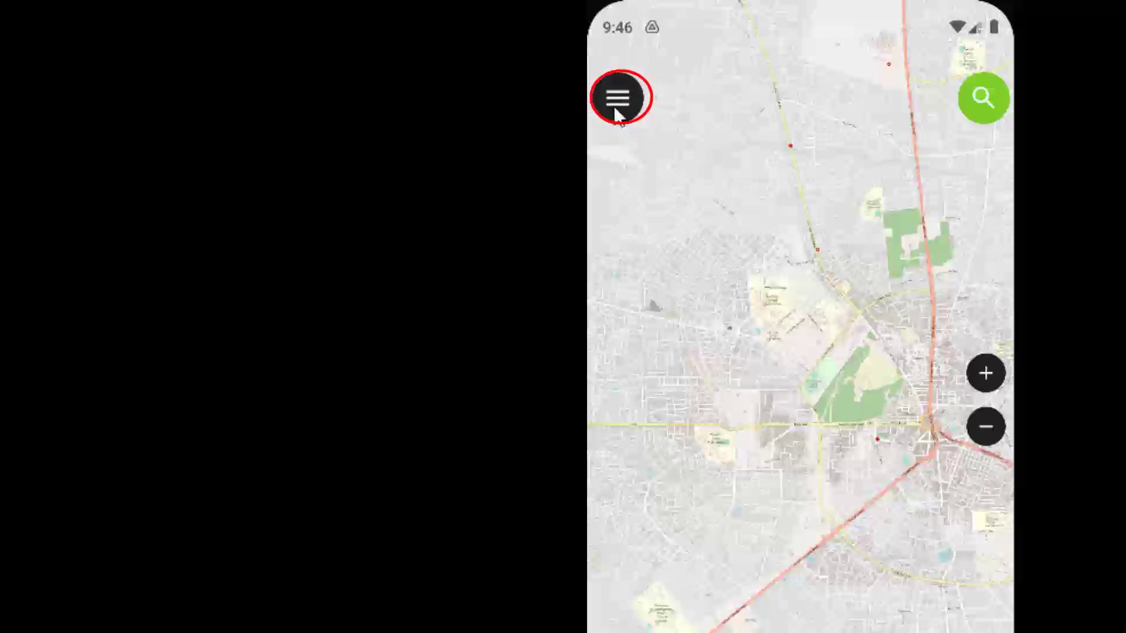
left_click(621, 97)
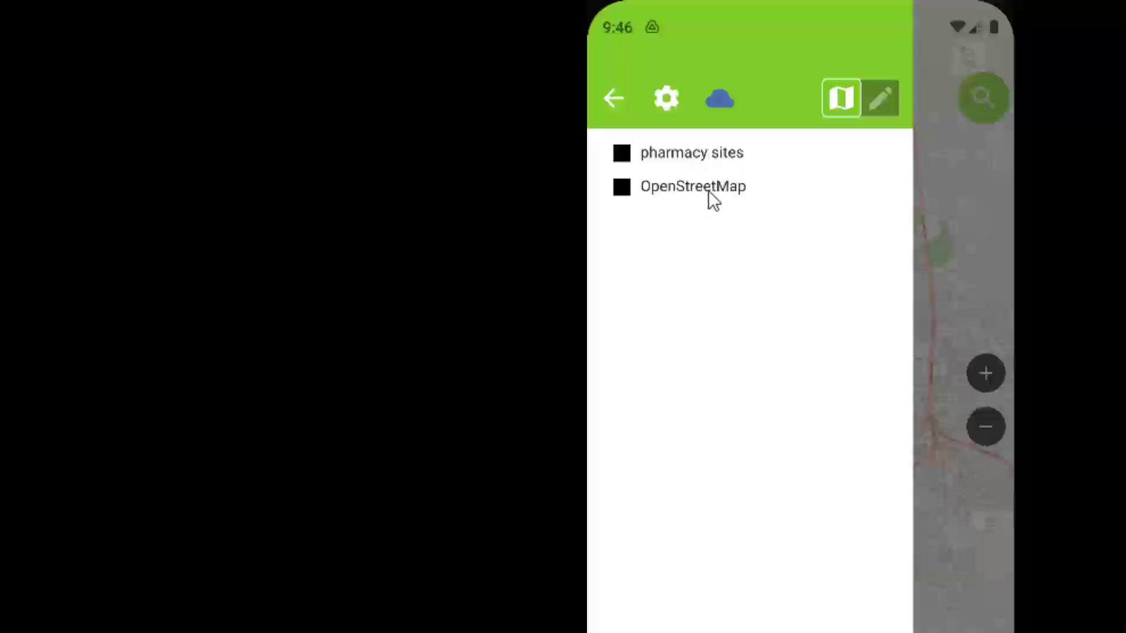
left_click(614, 99)
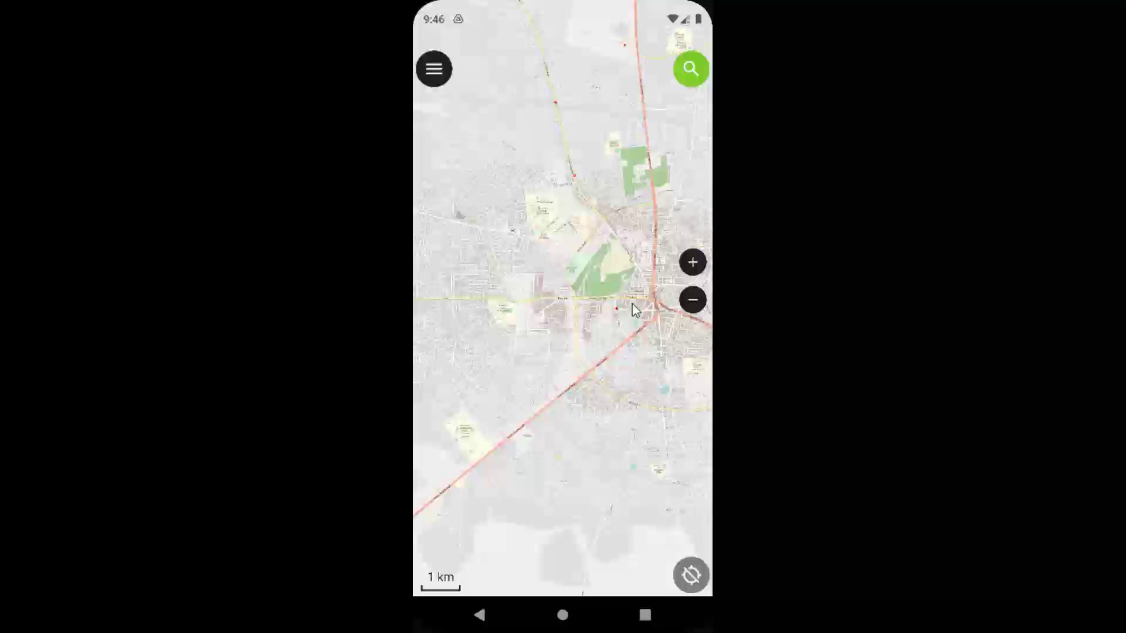
left_click_drag(633, 307, 578, 330)
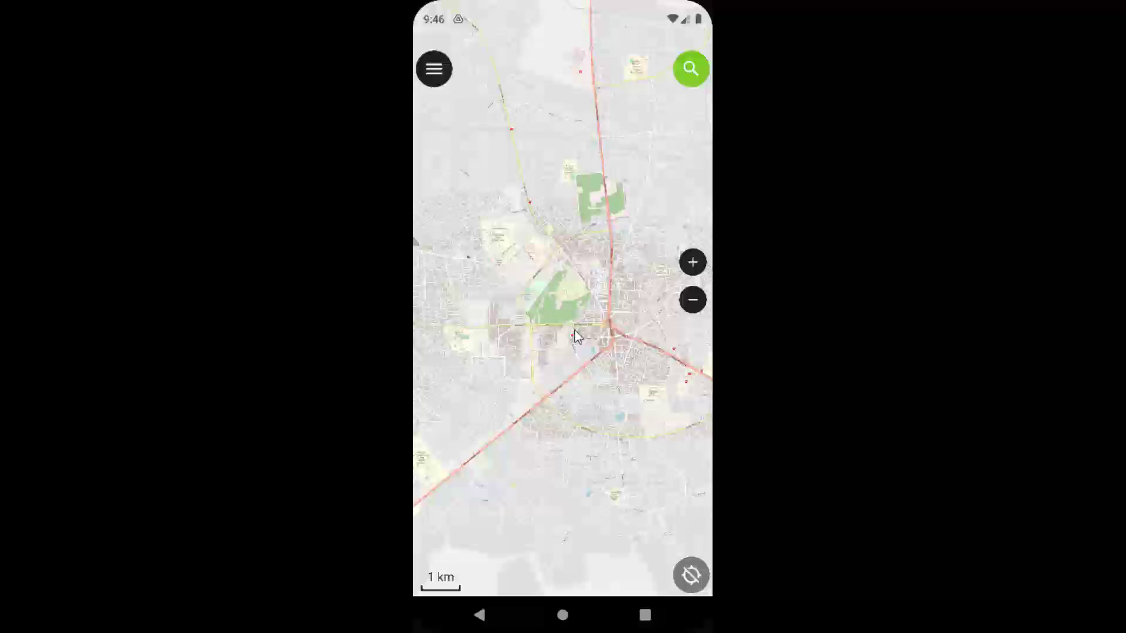
left_click(692, 262)
left_click_drag(571, 332, 591, 291)
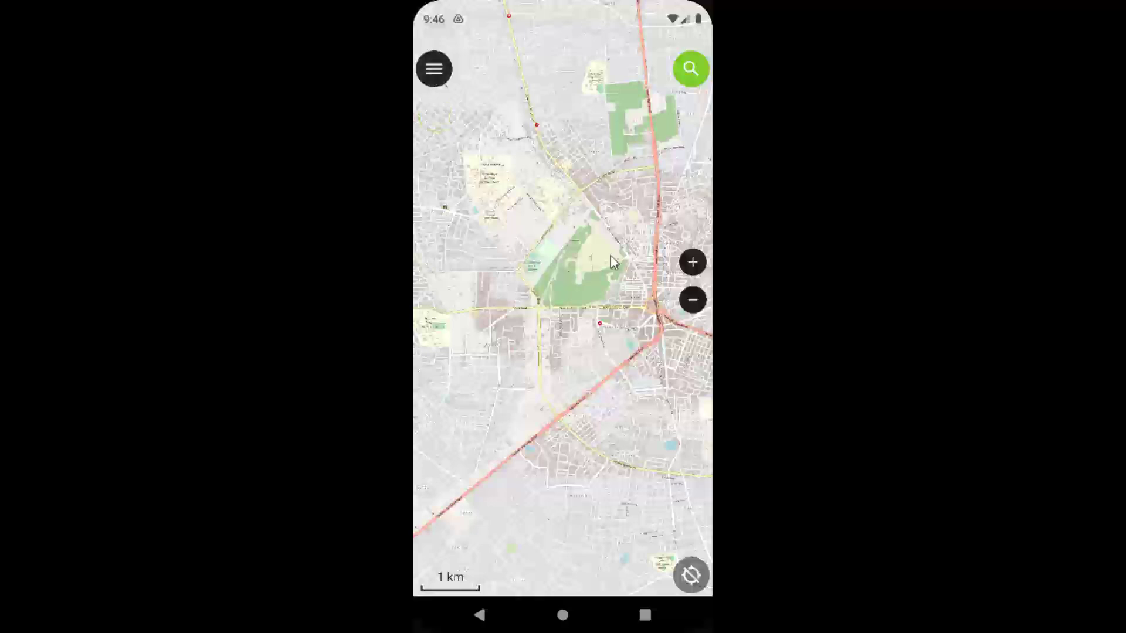
left_click(445, 67)
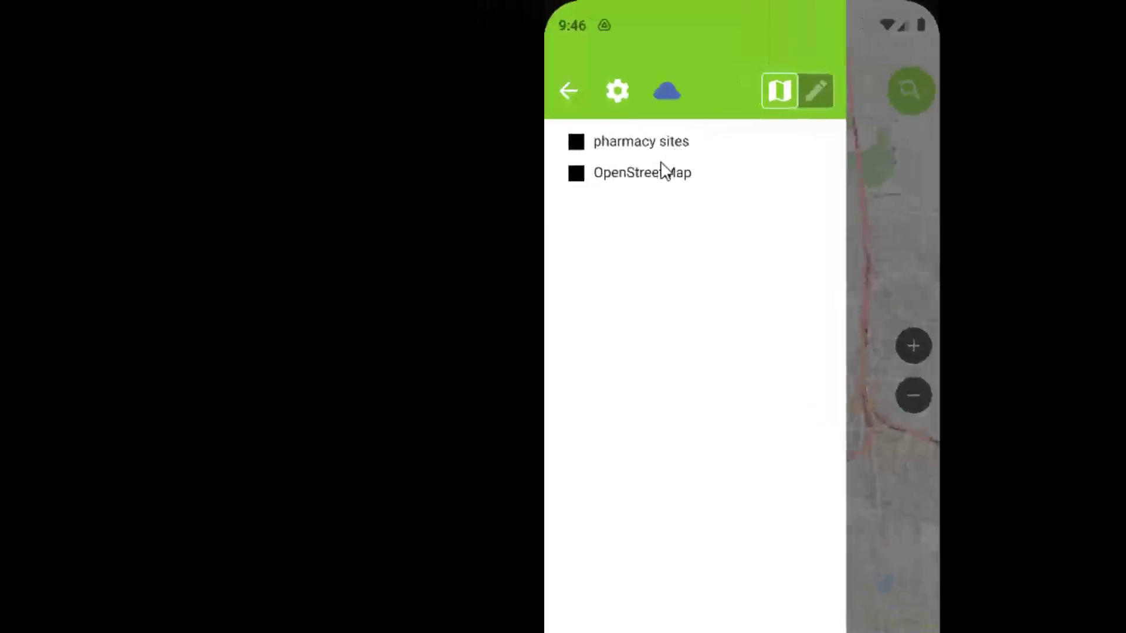
- Select the pharmacy sites layer, turn on digitizing, and close the layer panel
left_click(494, 105)
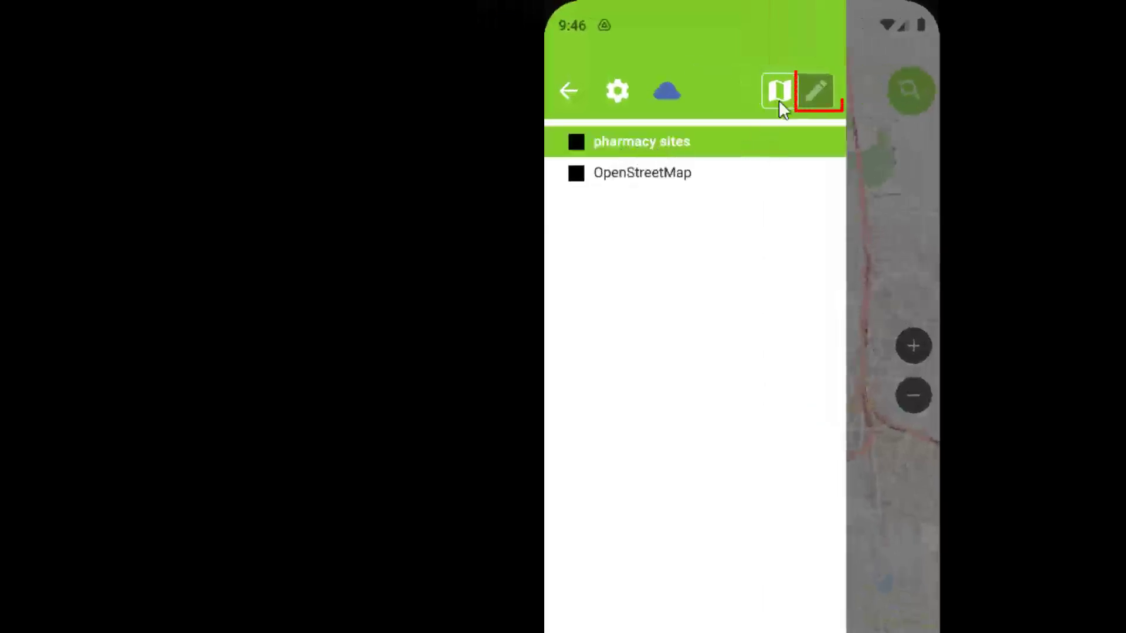
left_click(815, 96)
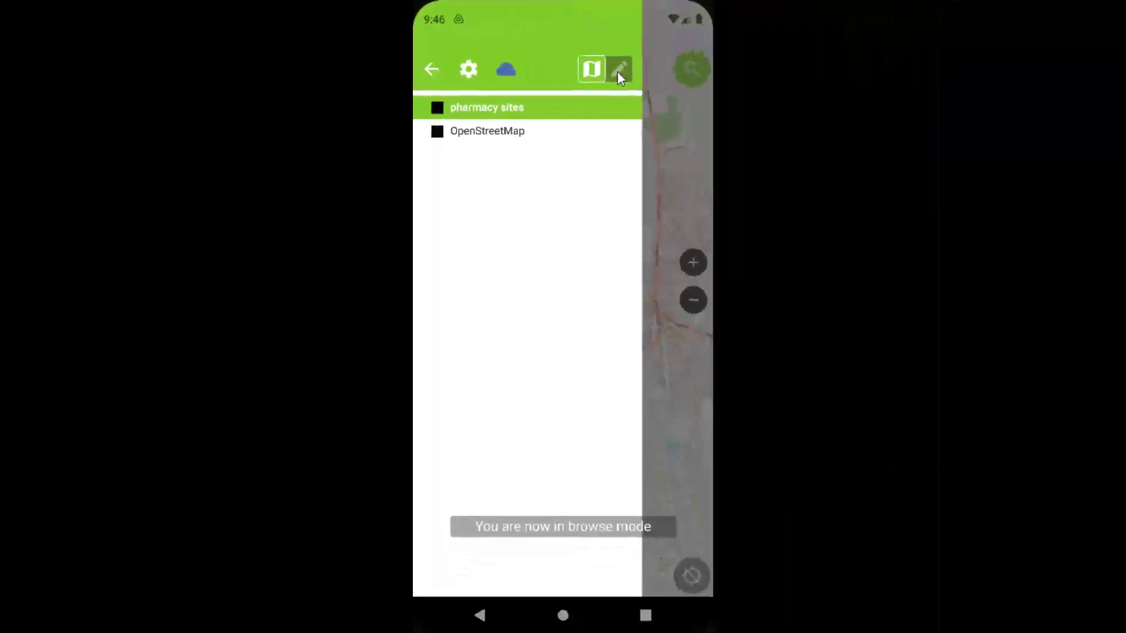
left_click(618, 71)
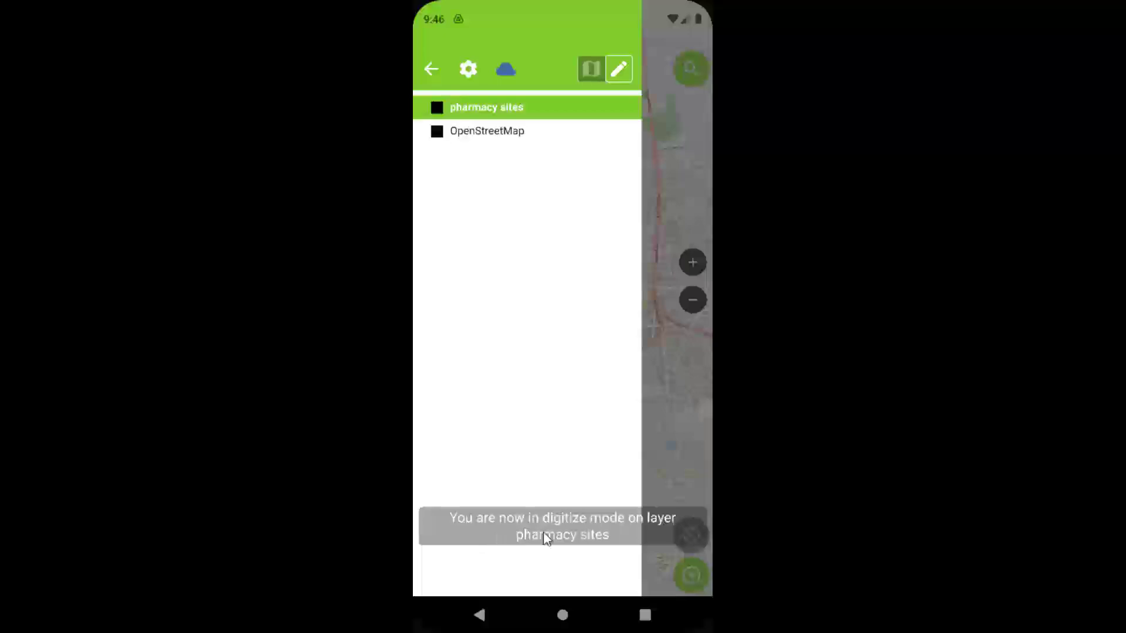
left_click(685, 463)
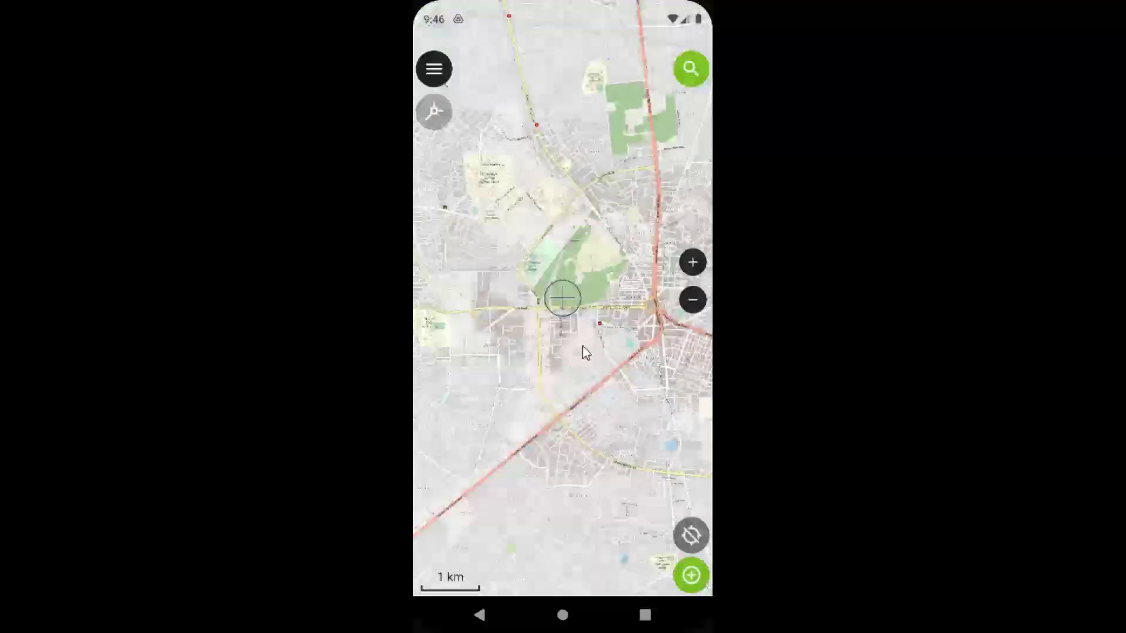
- Zoom and pan the map in close on the pharmacy spot near Stadium Road
scroll(557, 331, "up", 2)
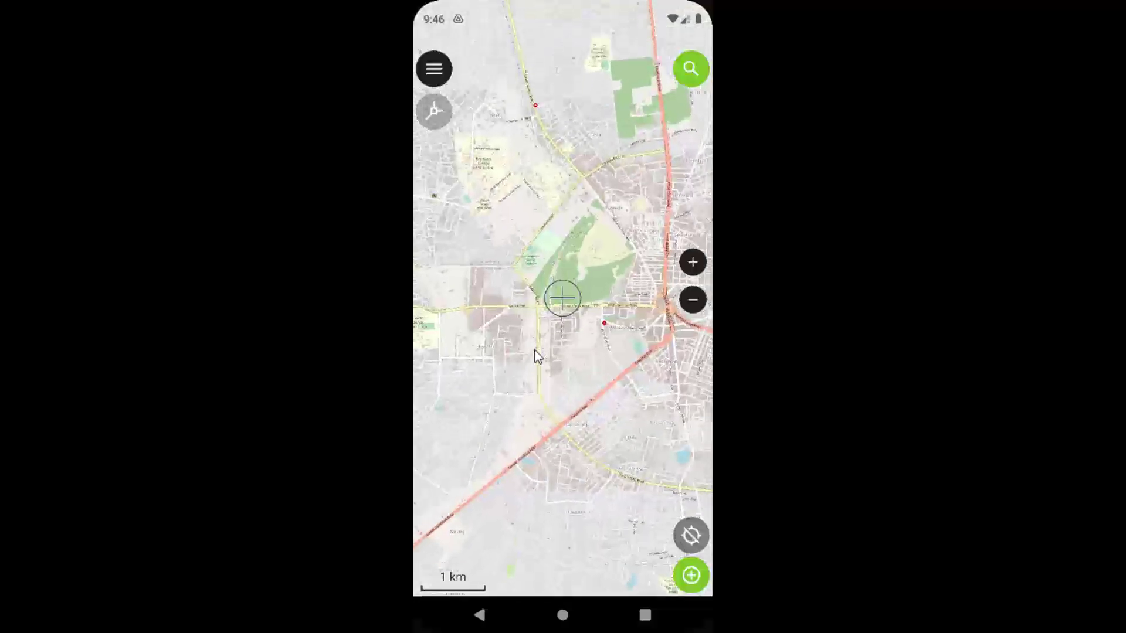
left_click_drag(576, 352, 606, 420)
scroll(562, 364, "up", 1)
left_click_drag(562, 364, 597, 424)
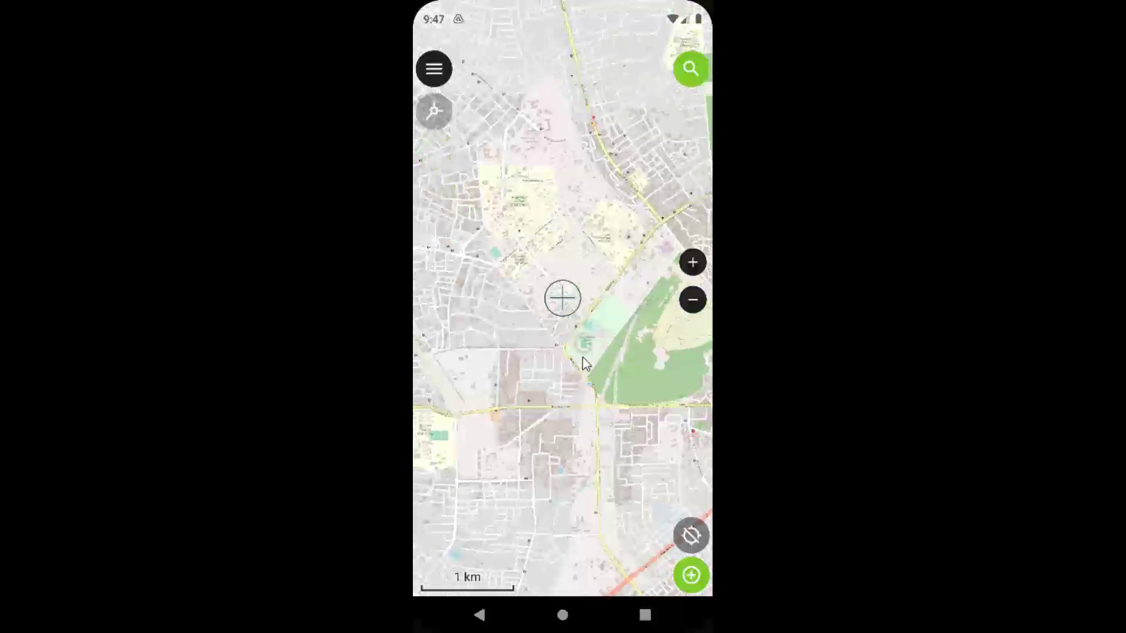
left_click(692, 274)
left_click(692, 273)
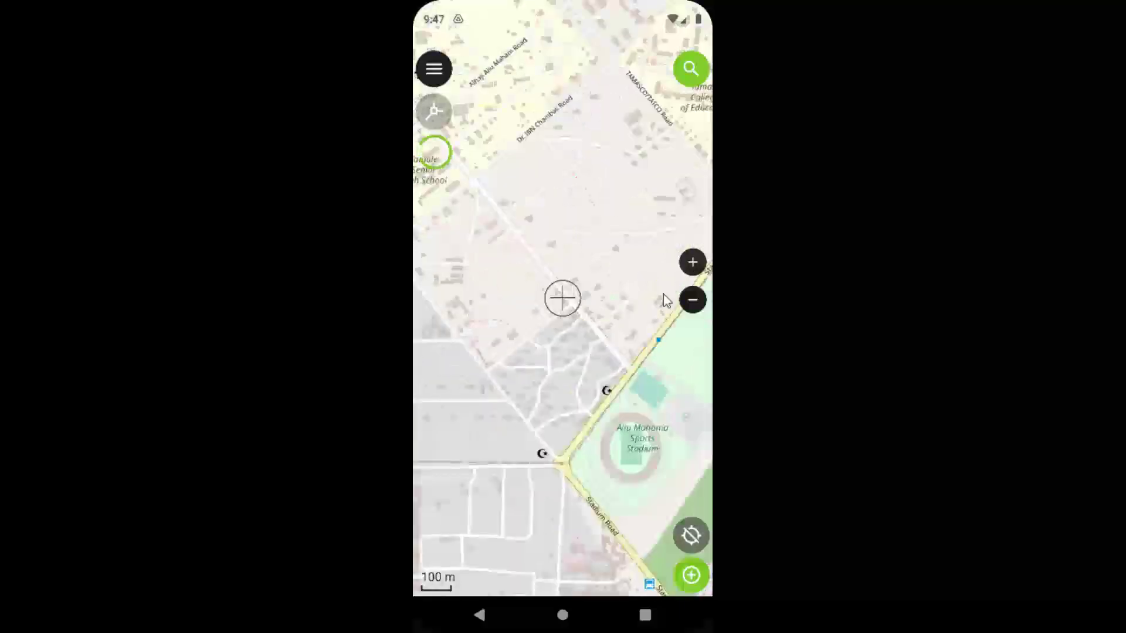
left_click(692, 262)
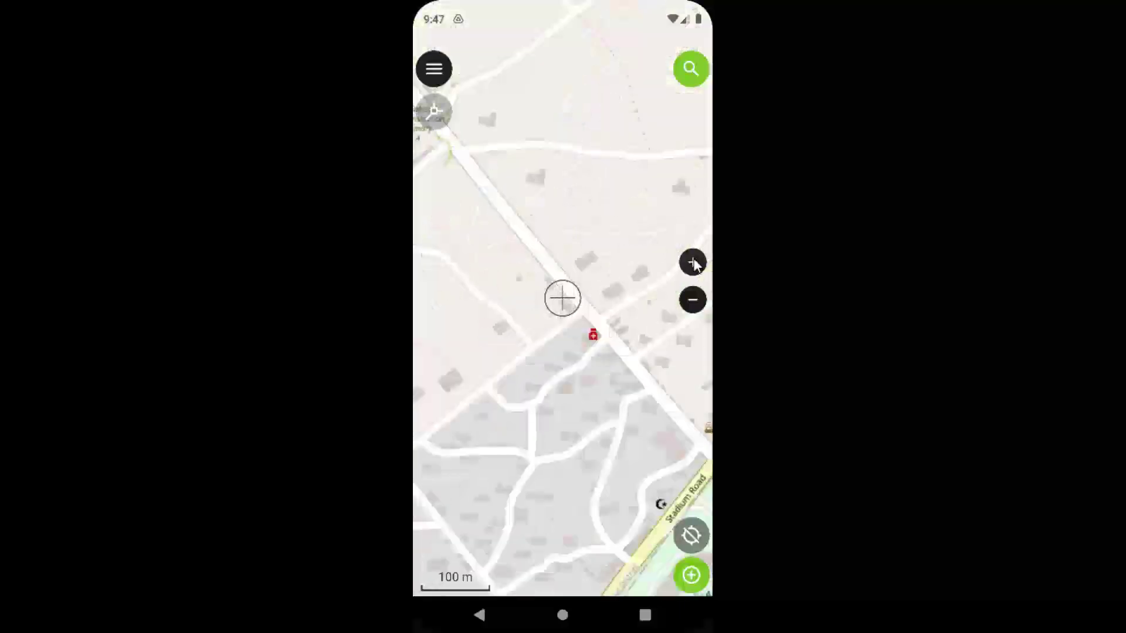
left_click_drag(591, 341, 566, 388)
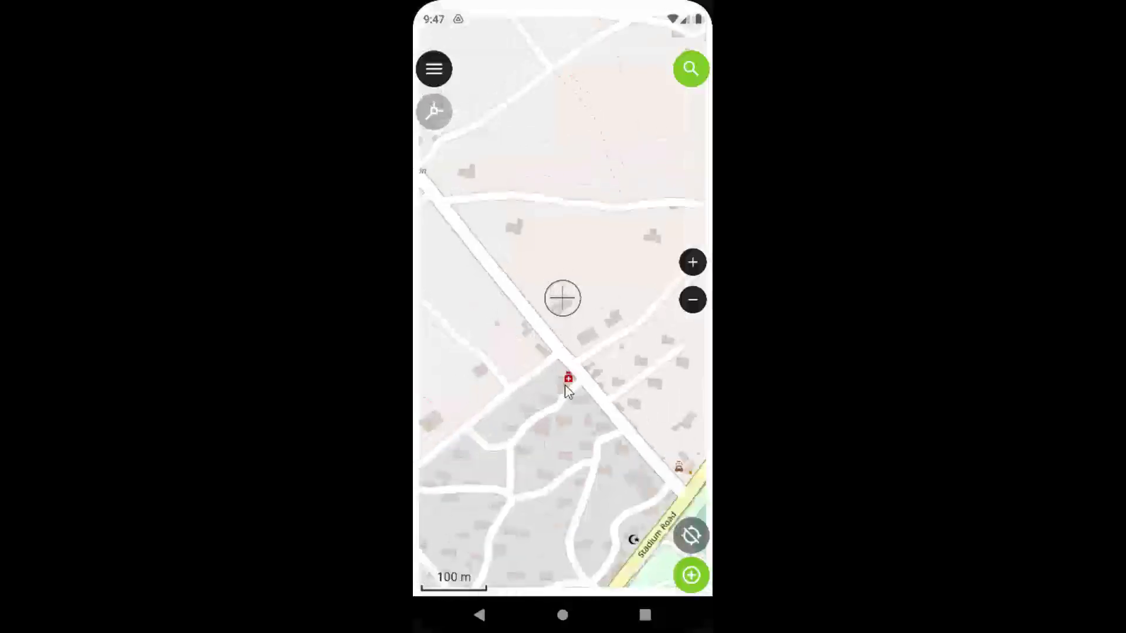
- Check the coordinates of the pharmacy spot near the crosshair
left_click(565, 378)
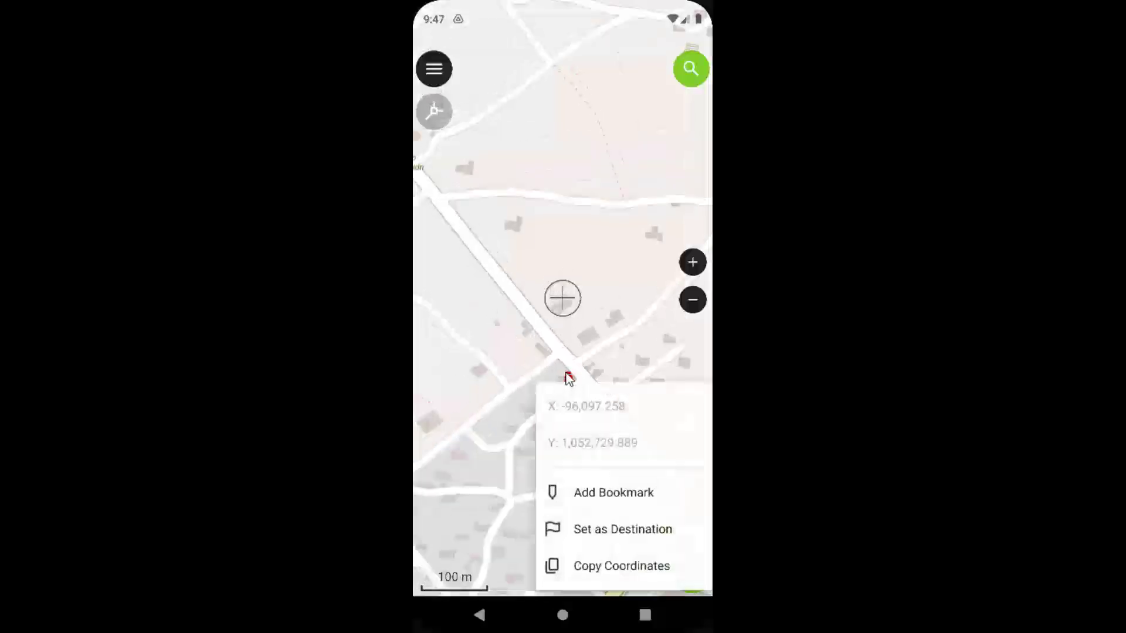
left_click(525, 346)
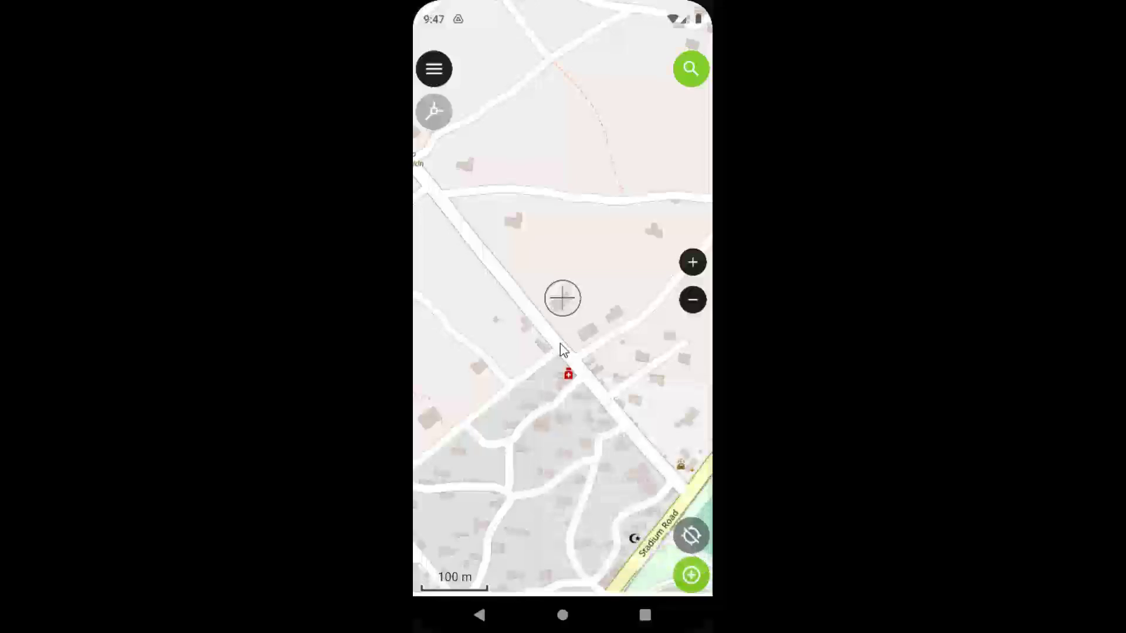
left_click(568, 338)
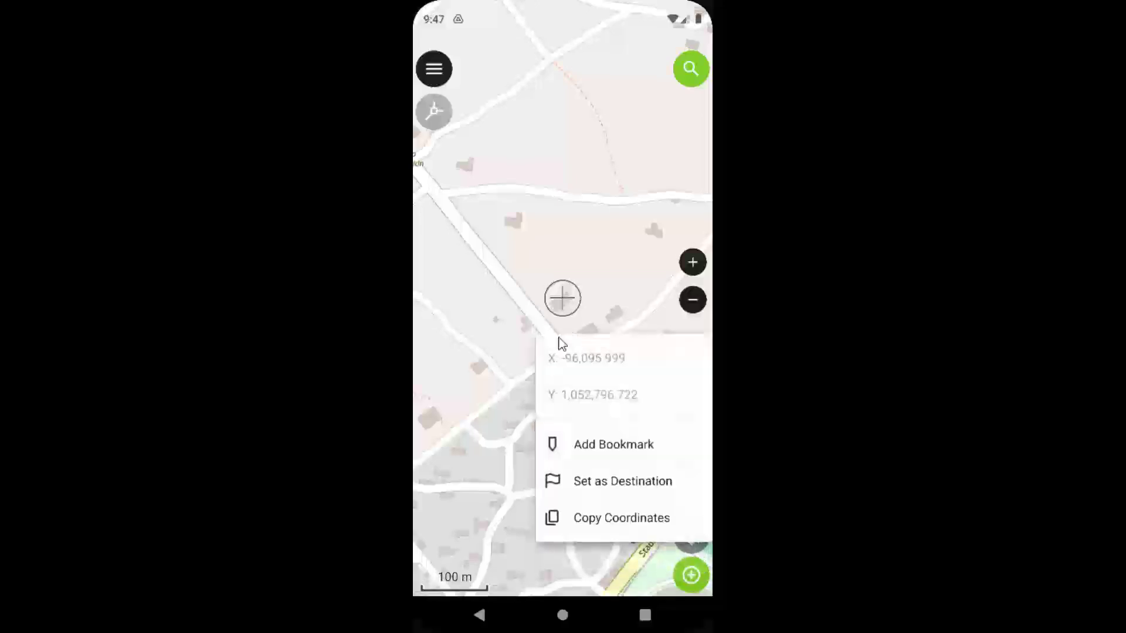
left_click(526, 351)
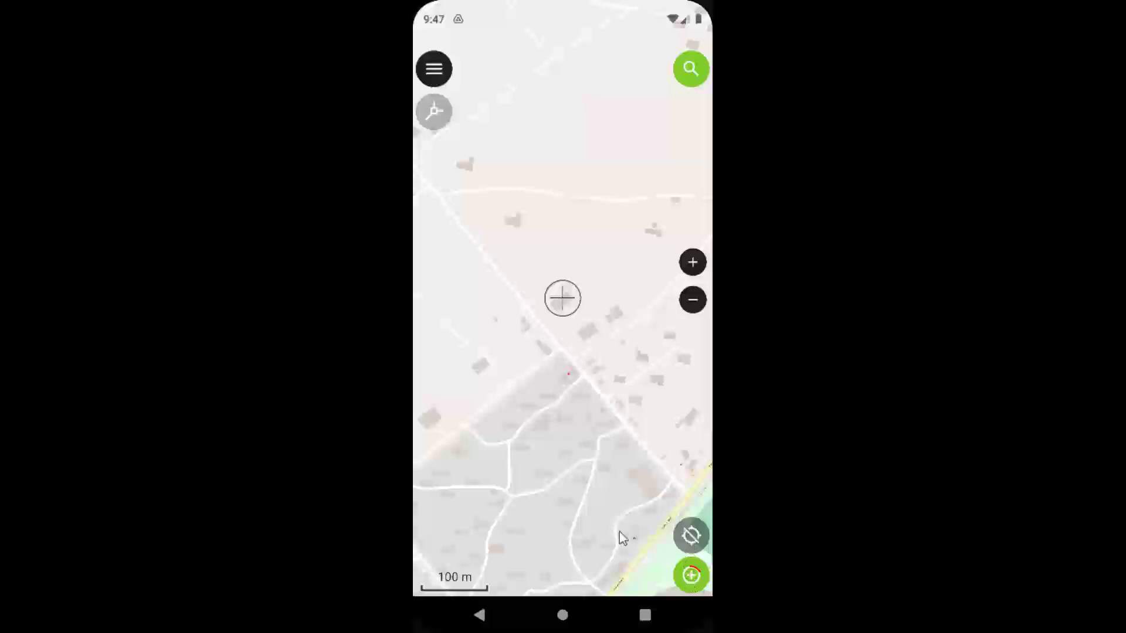
left_click(690, 576)
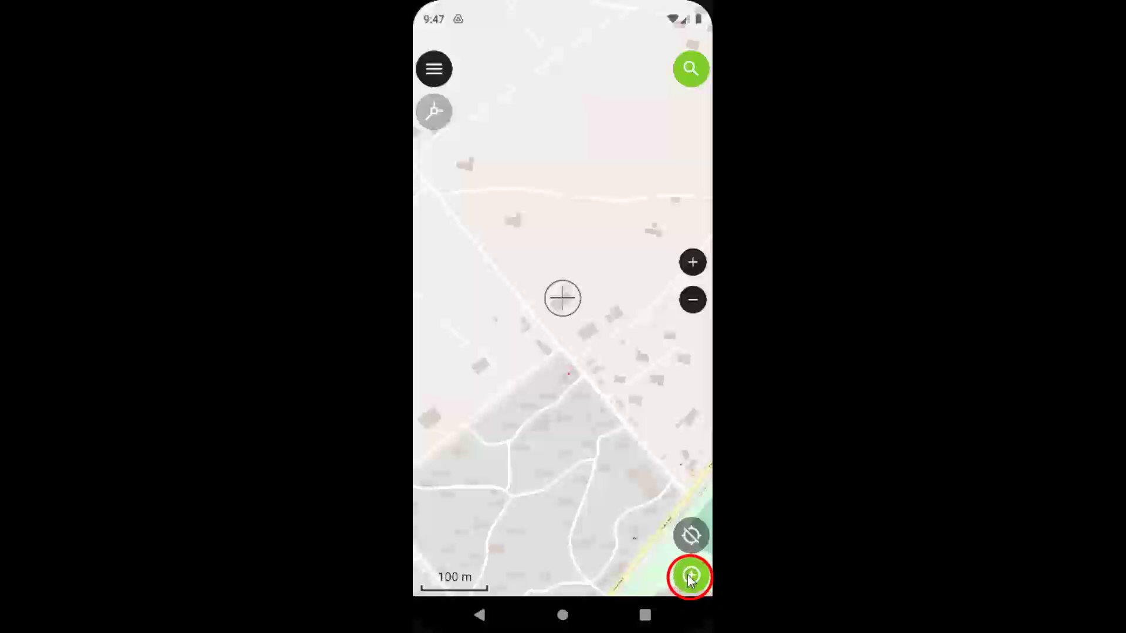
- Add a pharmacy point at the crosshair named 'Pharm. 1', dated 2022-10-15, and save it
left_click(689, 575)
left_click(482, 433)
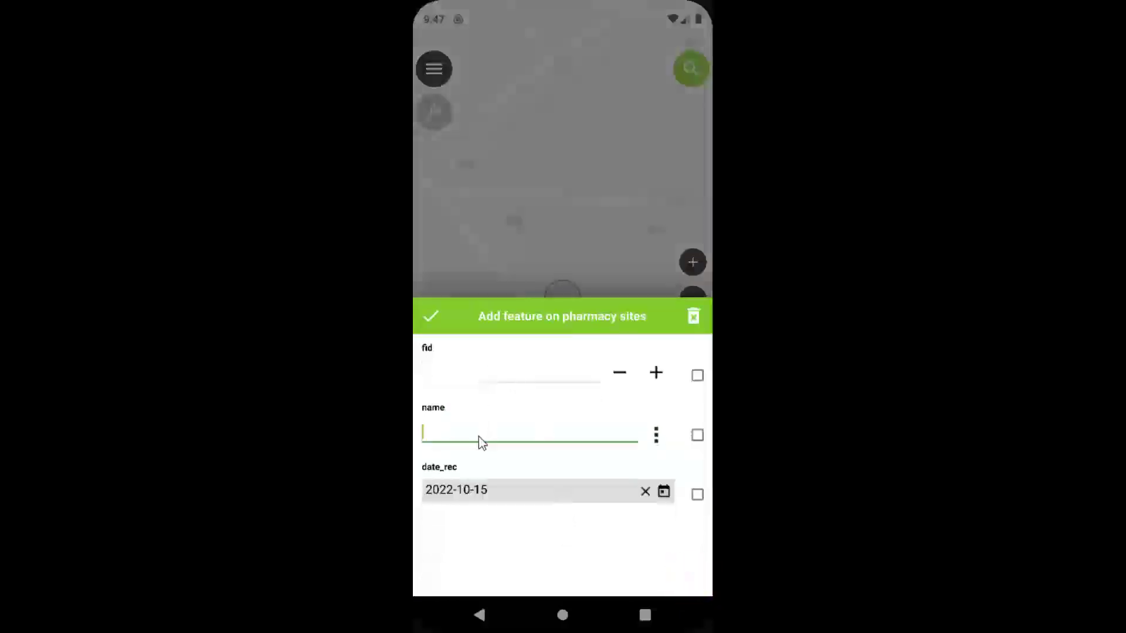
type("Pphha")
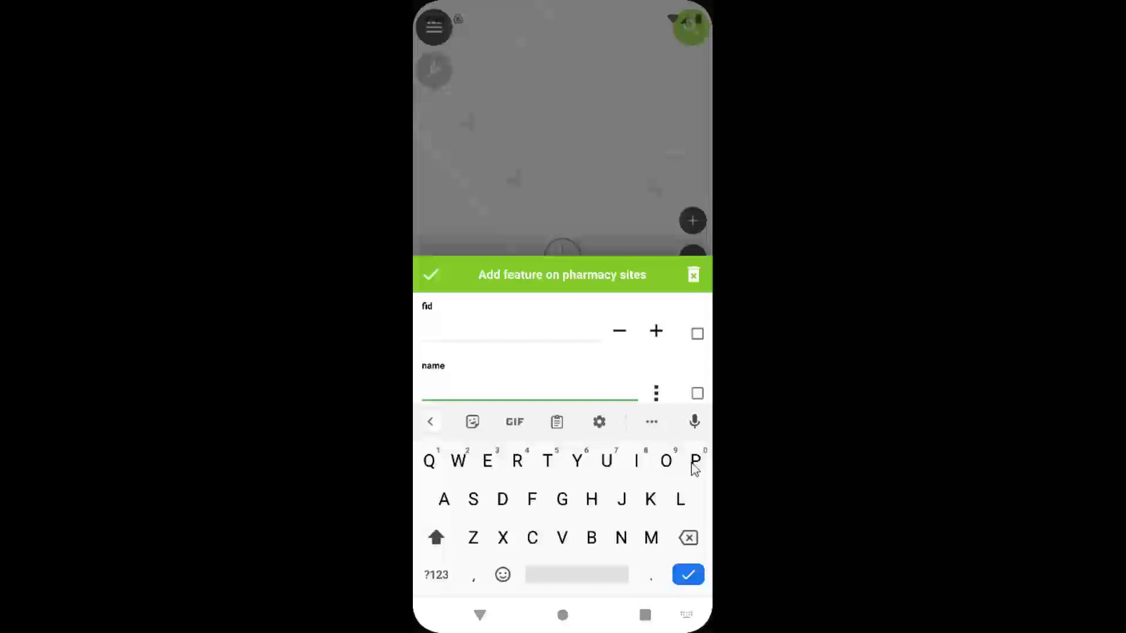
key("BackSpace")
key("BackSpace")
key("BackSpace")
key("BackSpace")
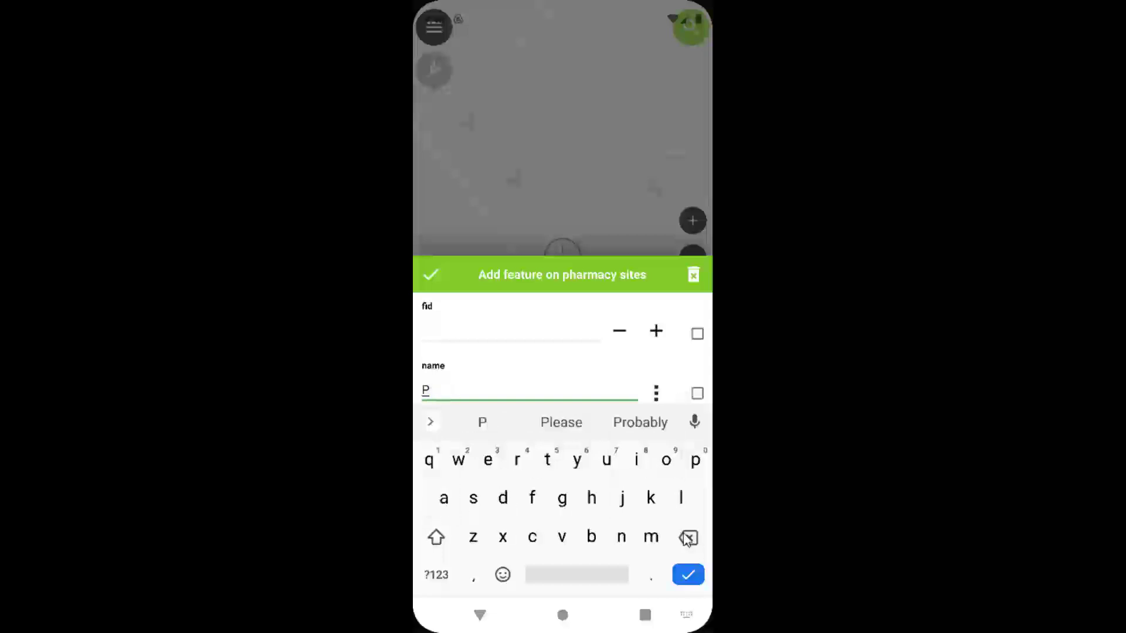
type("harm. 1")
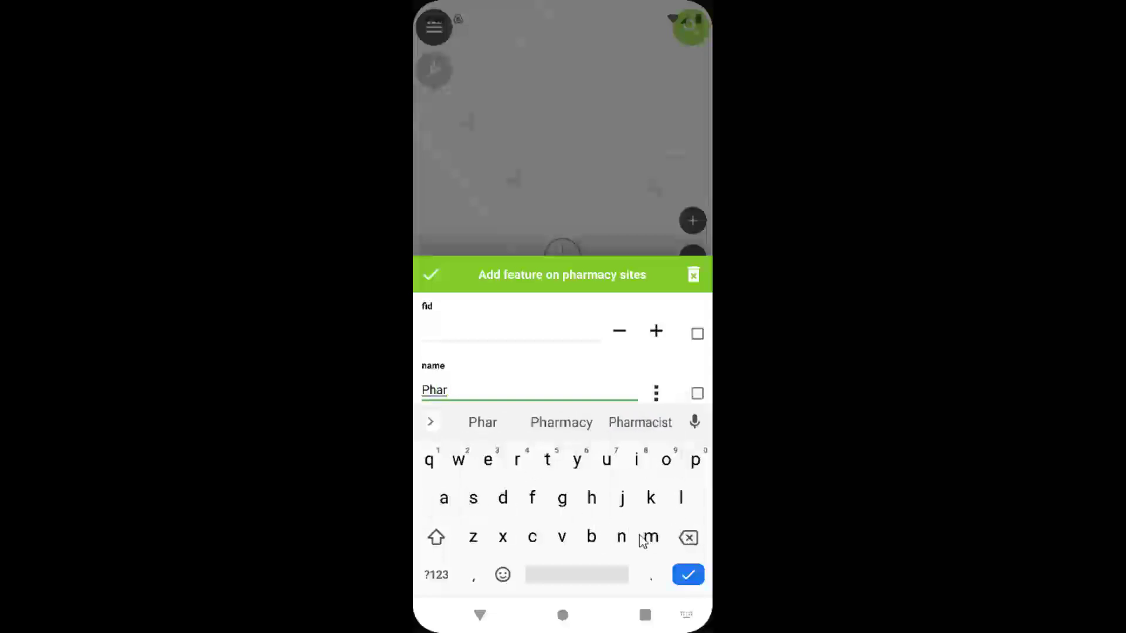
left_click(699, 575)
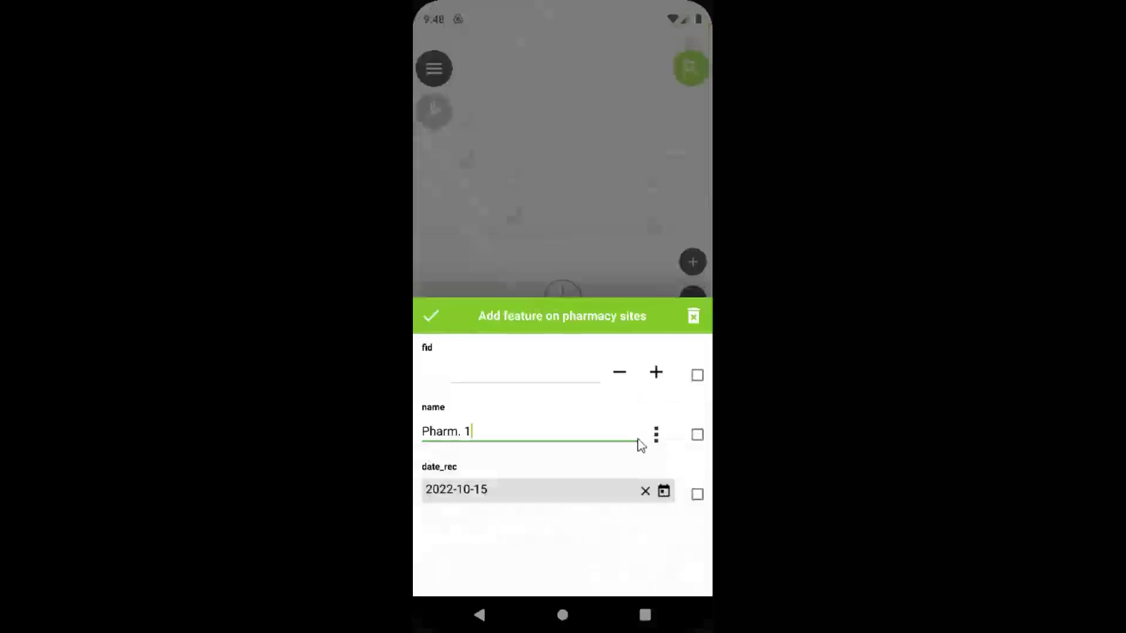
left_click(433, 316)
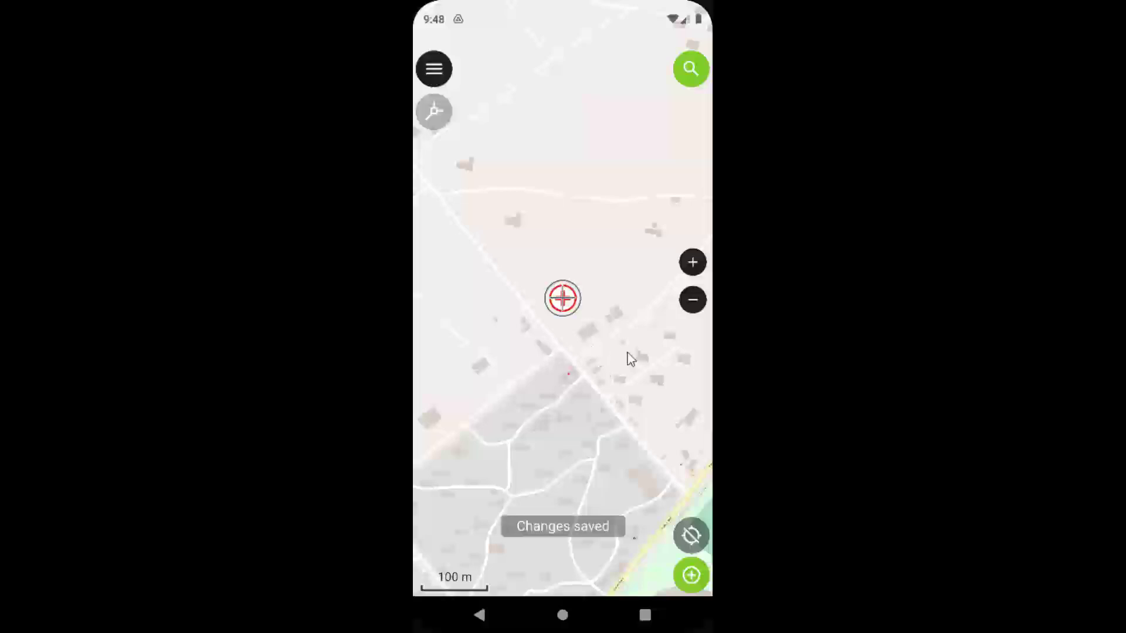
- Zoom out, pan to the next pharmacy site, and zoom in close among the buildings
left_click(693, 300)
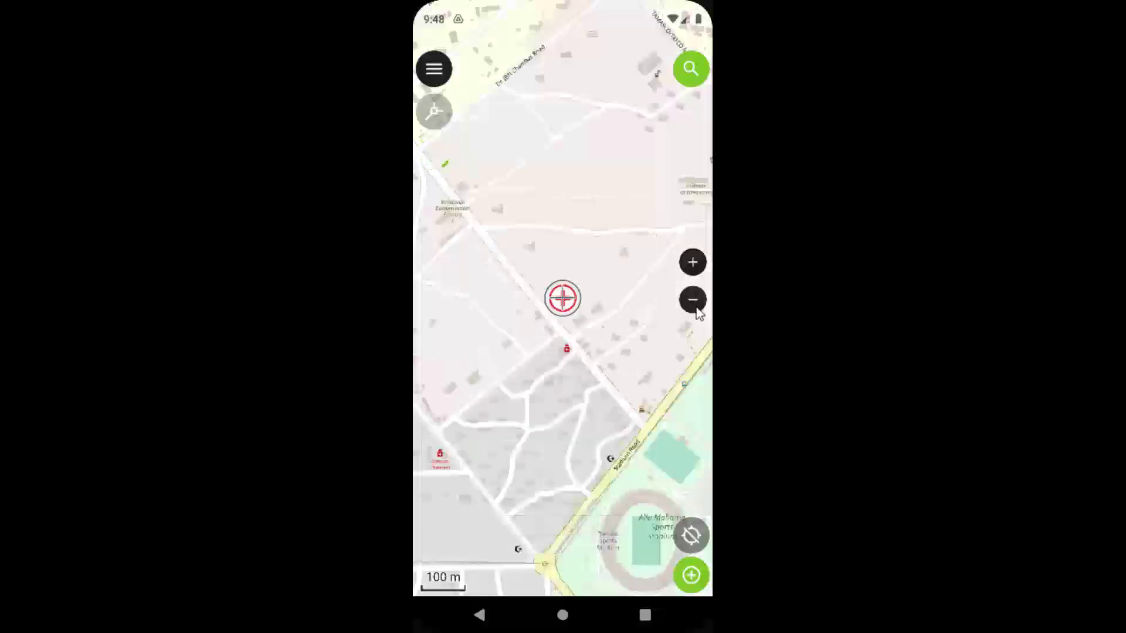
left_click(696, 309)
left_click(697, 309)
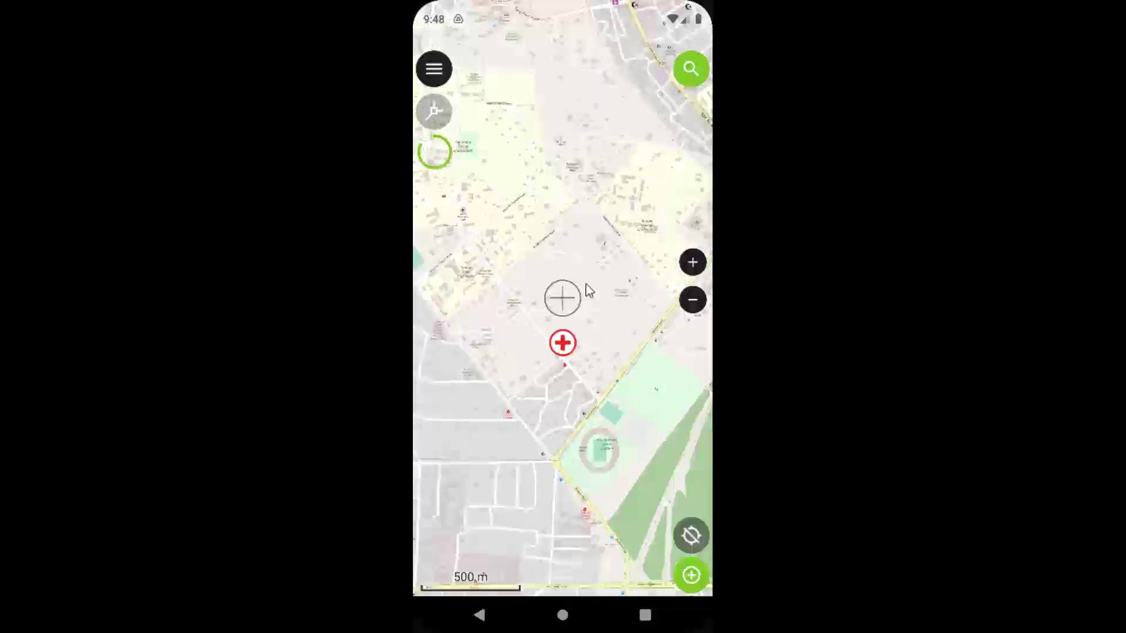
left_click_drag(586, 289, 636, 354)
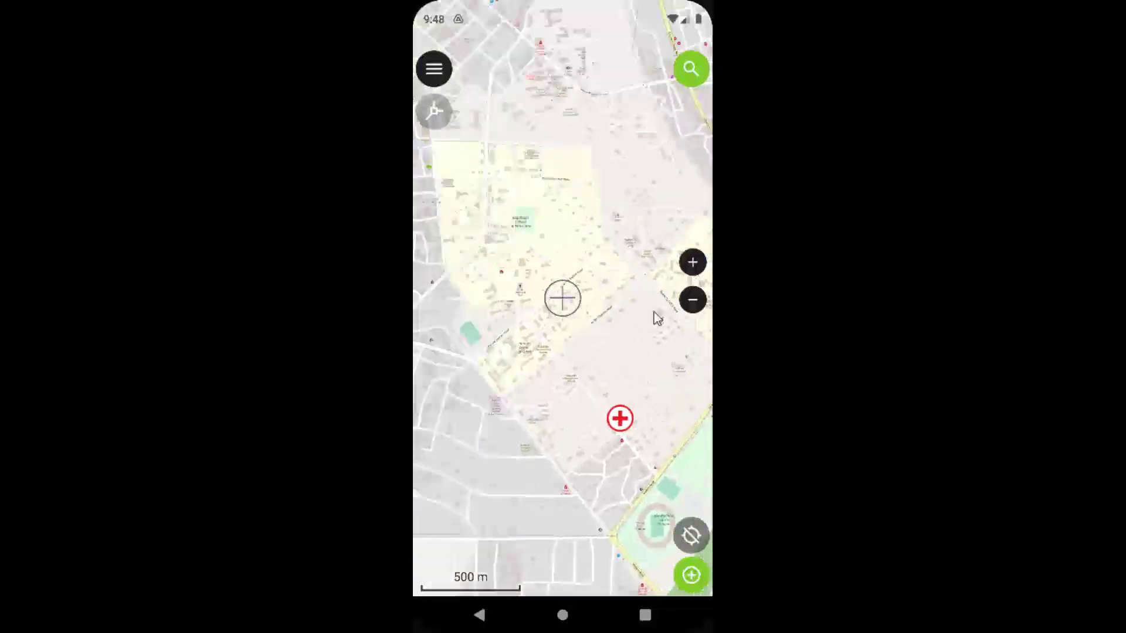
left_click(698, 272)
left_click(697, 272)
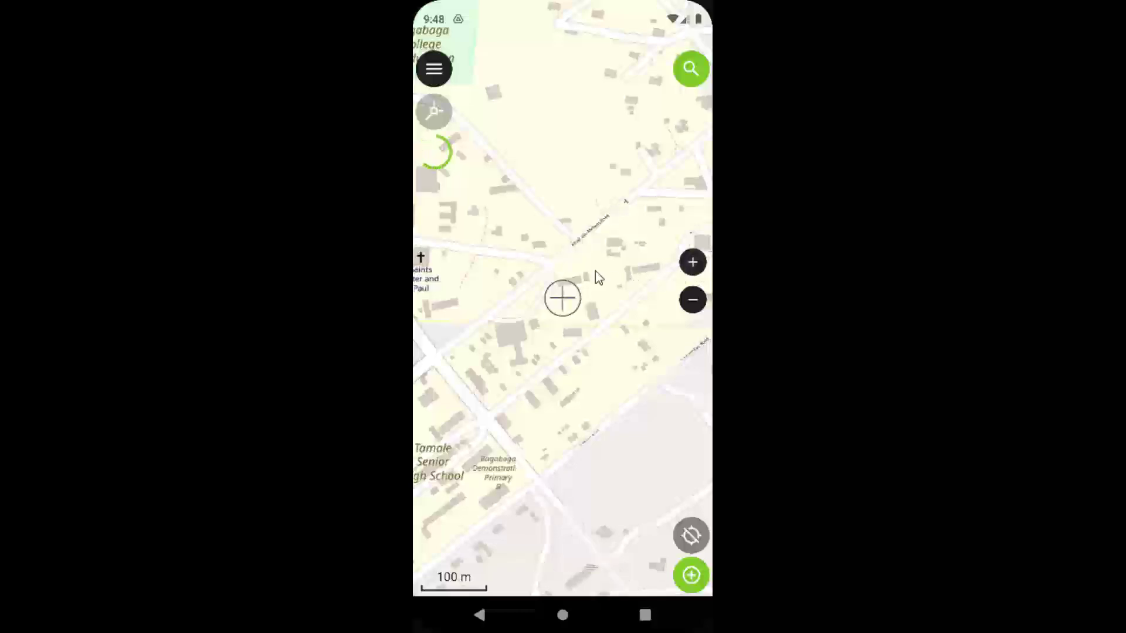
left_click_drag(600, 360, 557, 348)
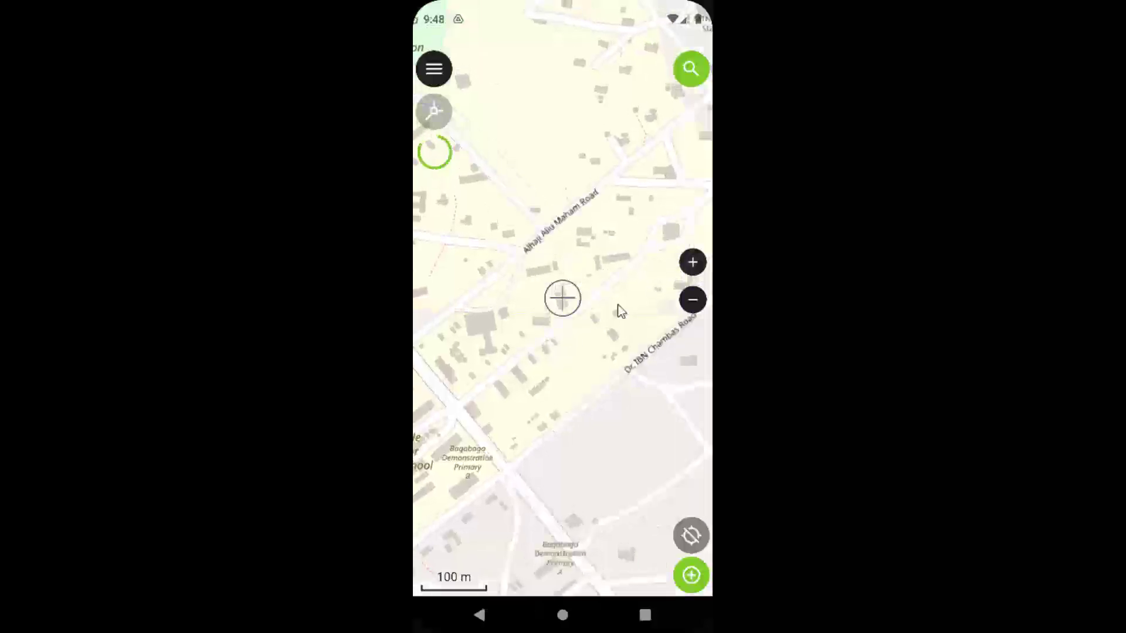
left_click(694, 265)
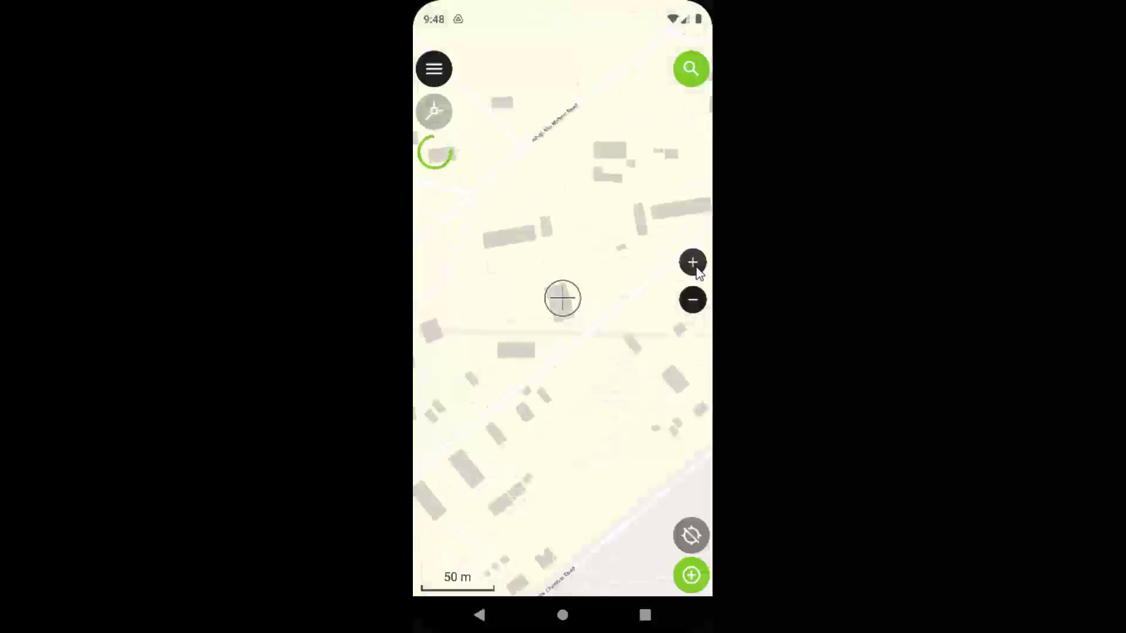
left_click(669, 315)
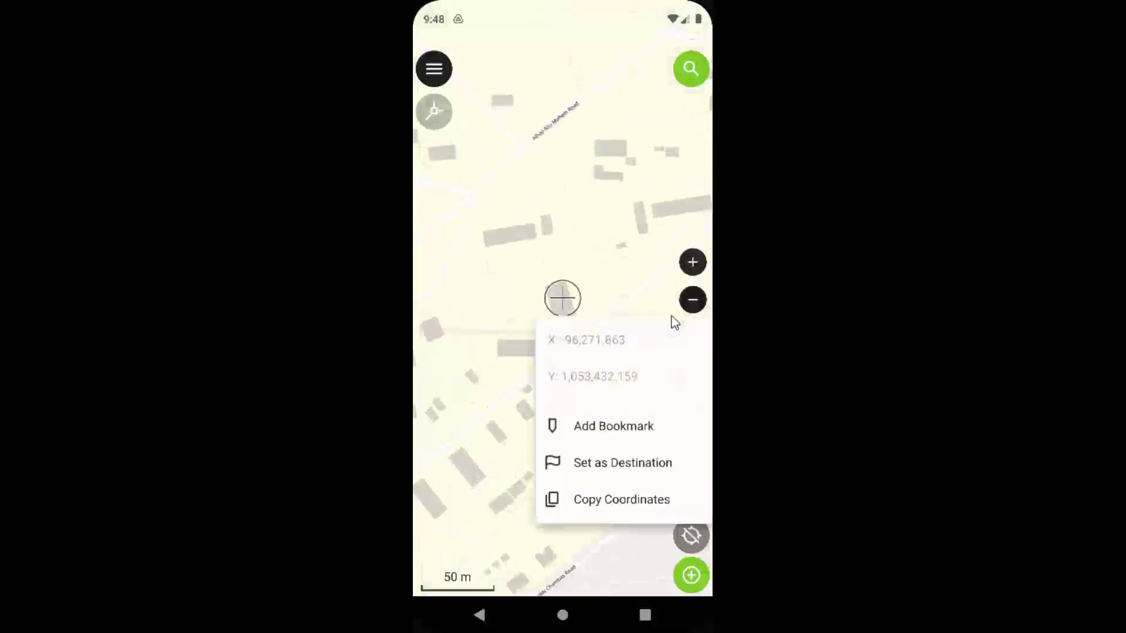
left_click(613, 308)
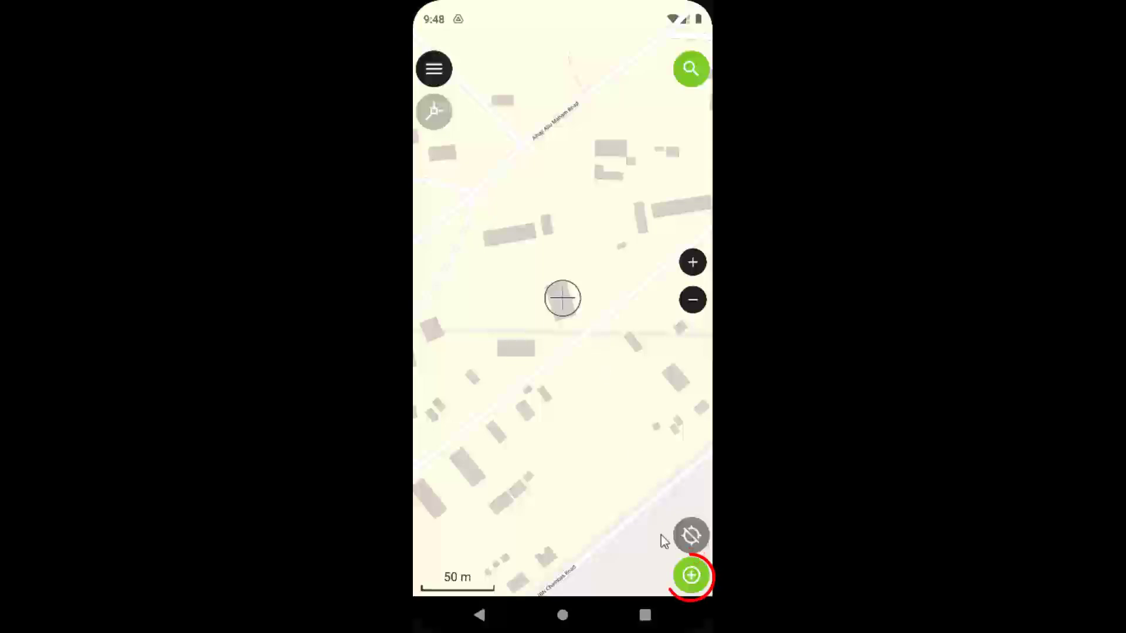
- Add a second pharmacy point at the map centre and name it 'Pharm 2'
left_click(683, 558)
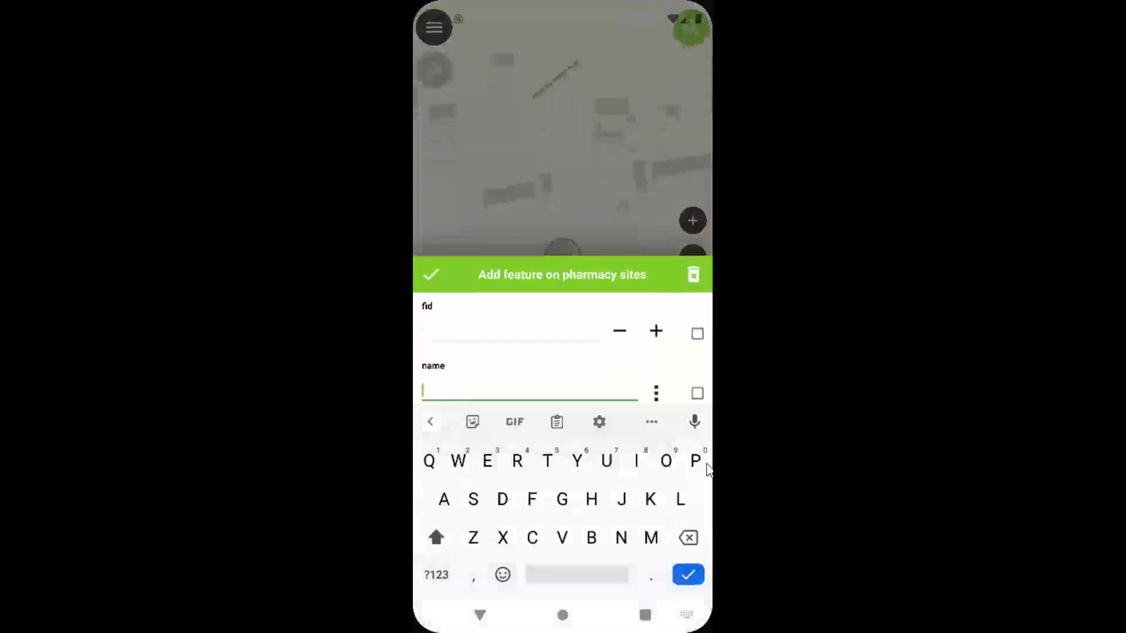
left_click(697, 463)
left_click(593, 500)
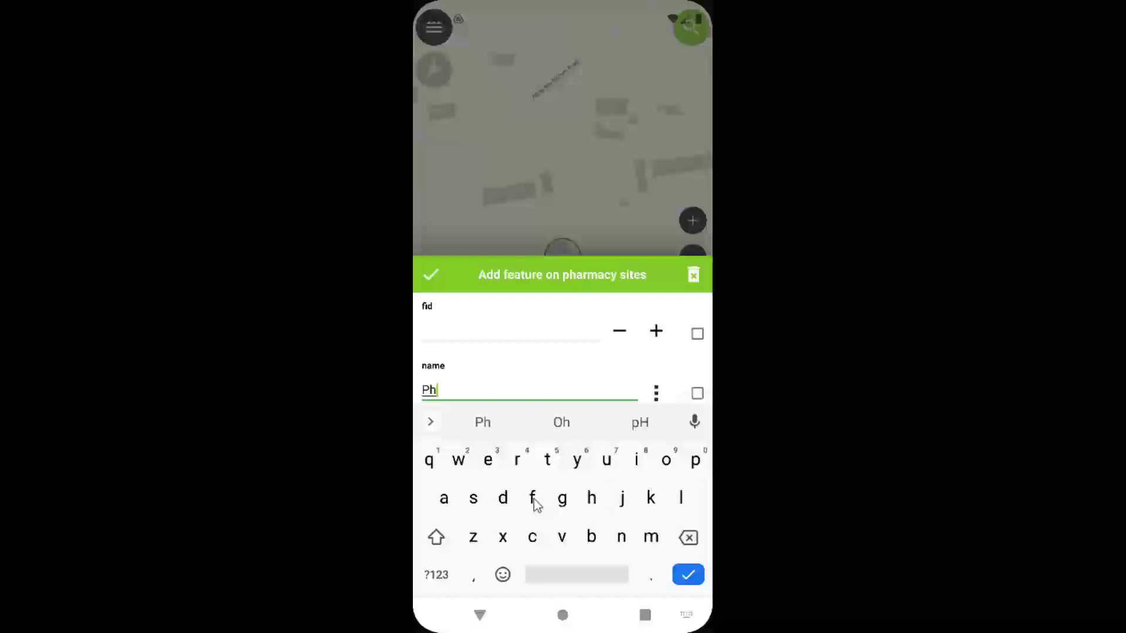
left_click(444, 498)
left_click(517, 460)
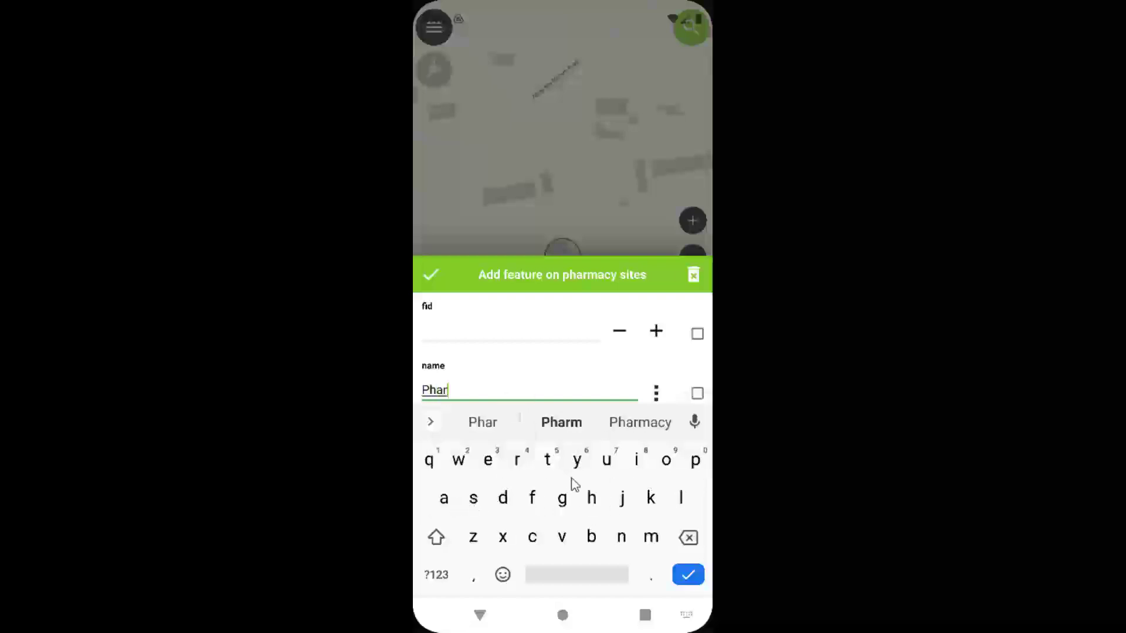
left_click(651, 537)
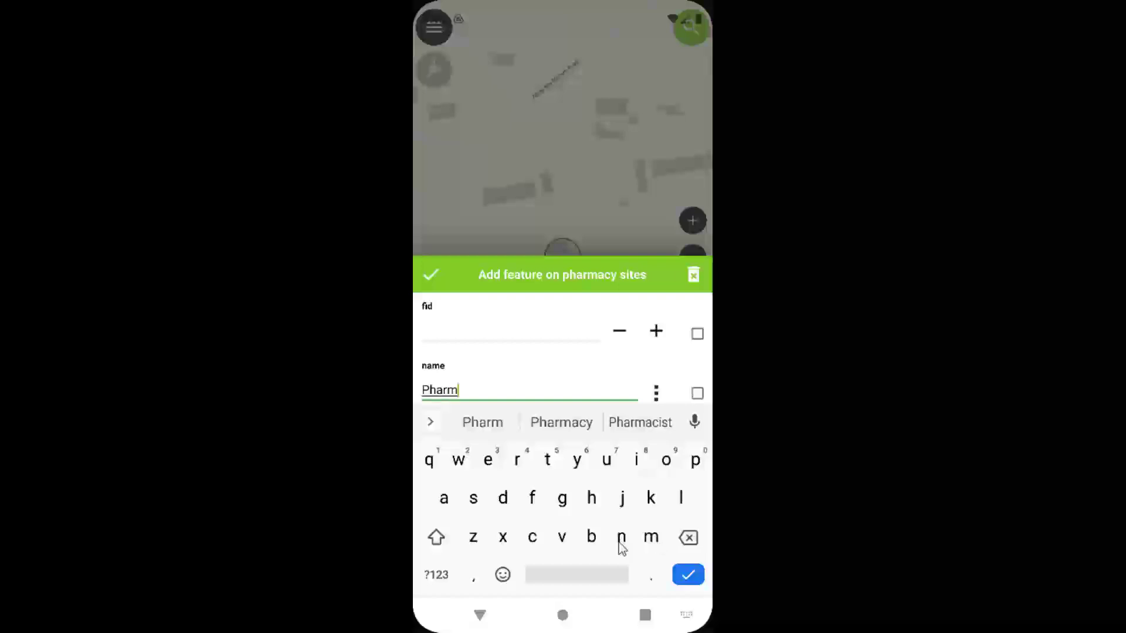
left_click(565, 571)
left_click(436, 575)
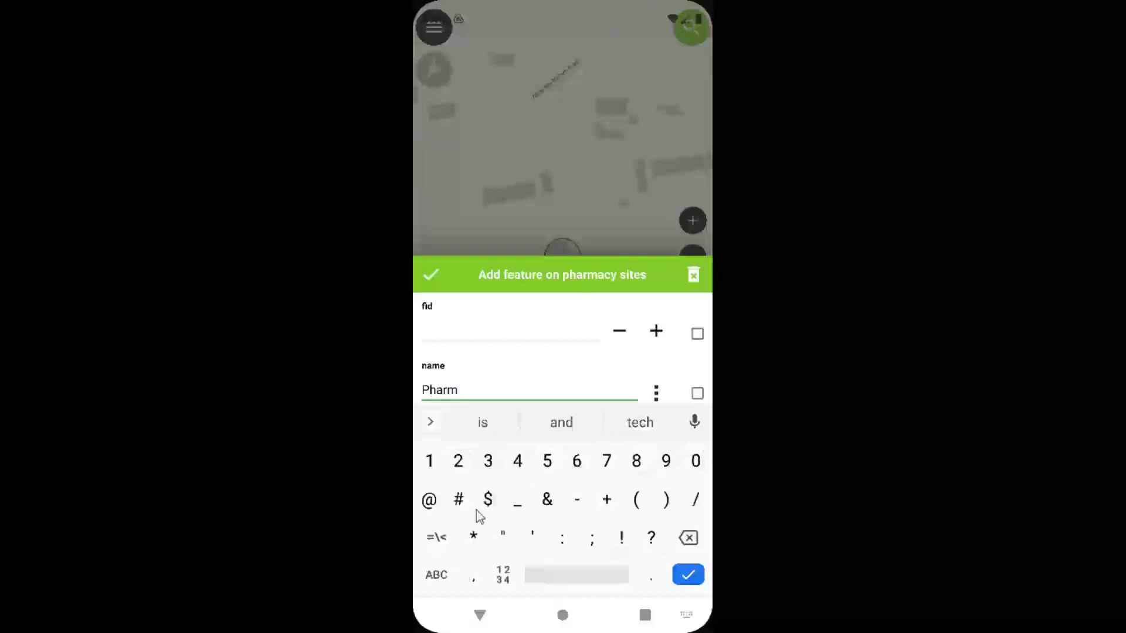
left_click(459, 461)
left_click(688, 575)
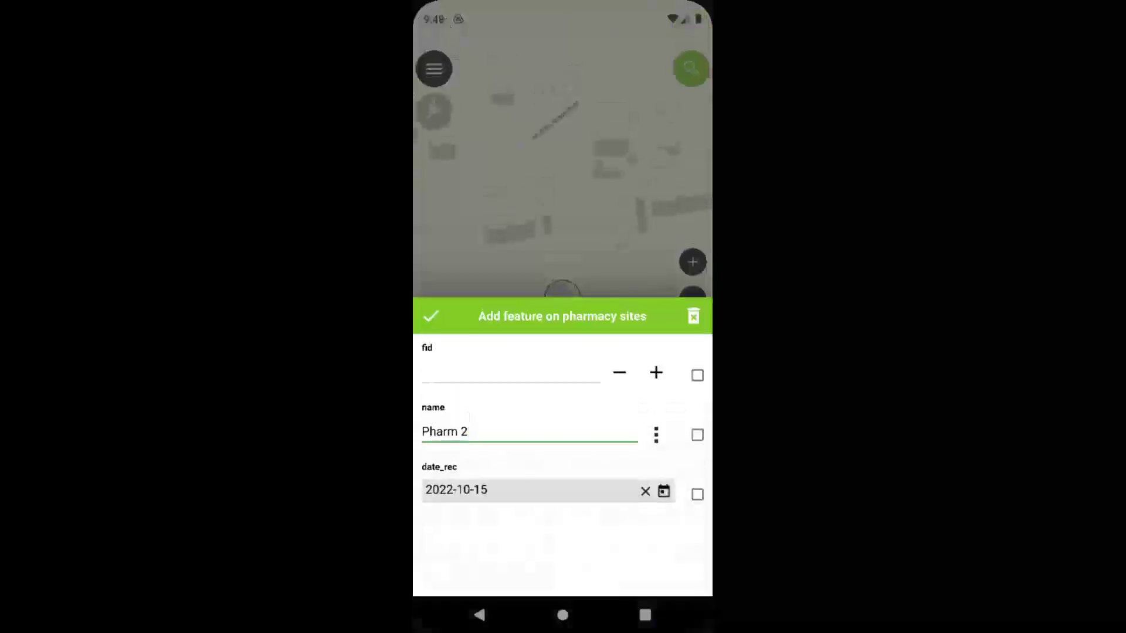
- Save the 'Pharm 2' point and pan the map to the third pharmacy site
left_click(433, 316)
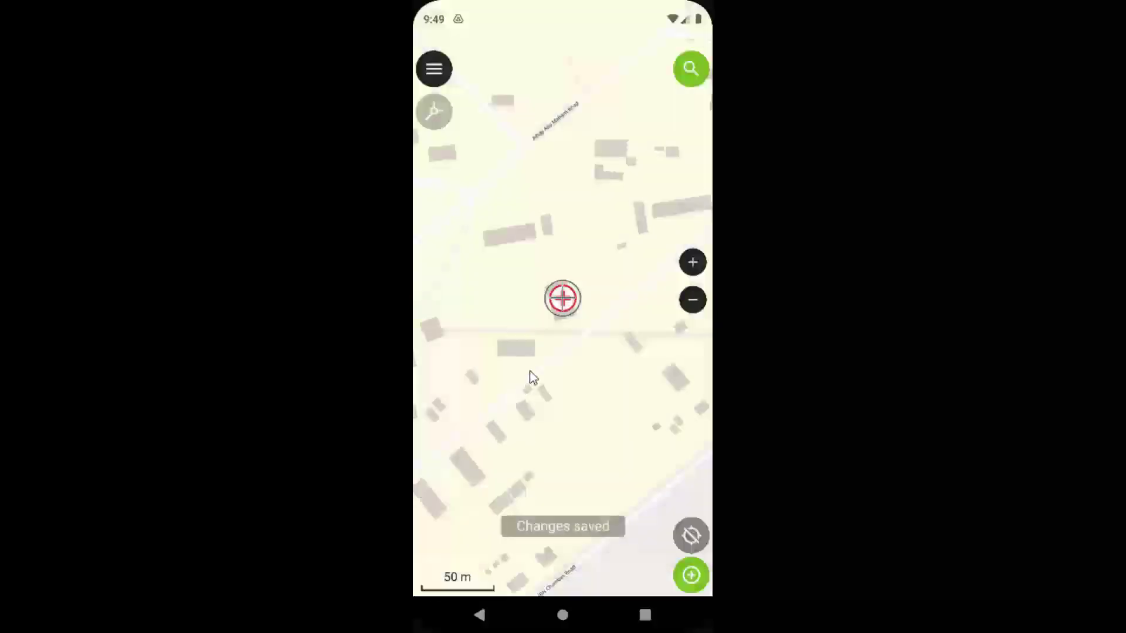
left_click(690, 301)
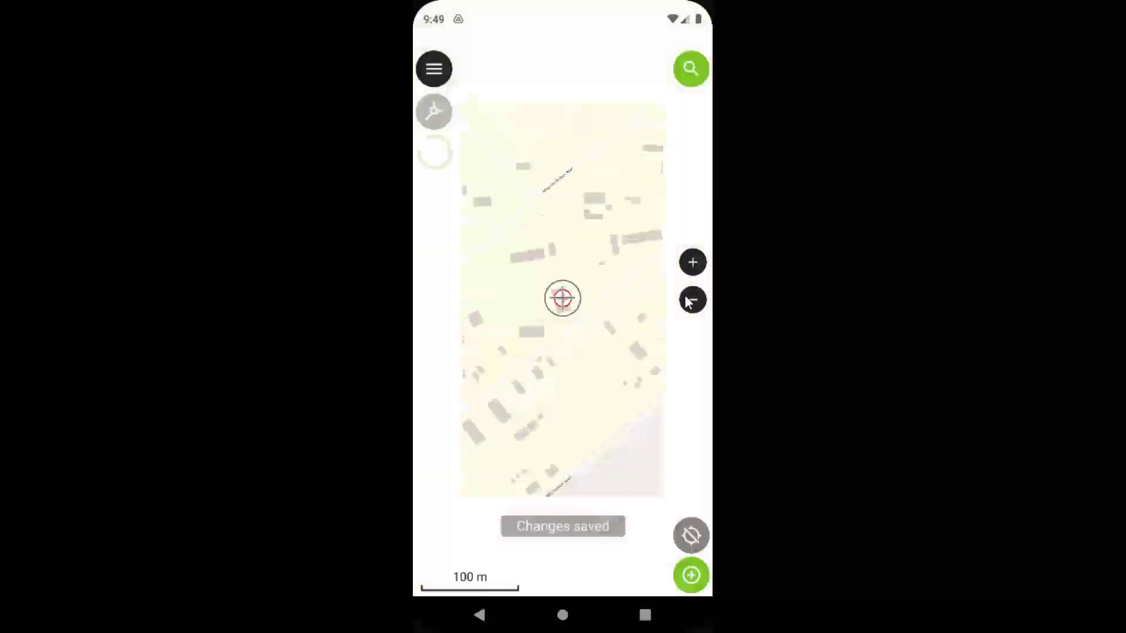
left_click_drag(530, 334, 651, 269)
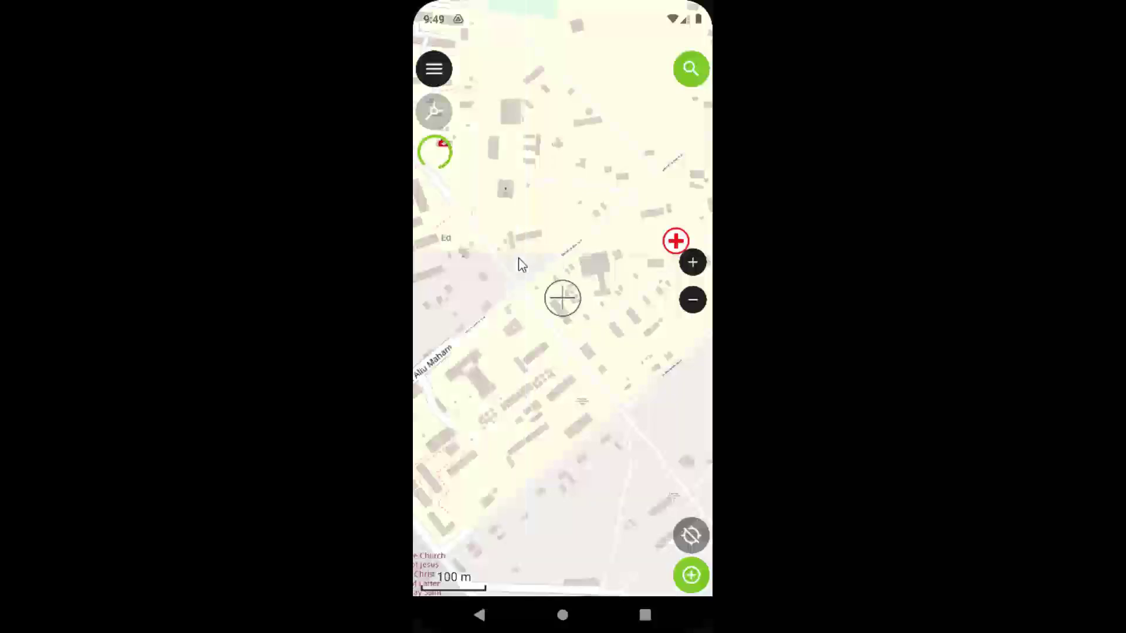
left_click_drag(527, 258, 581, 304)
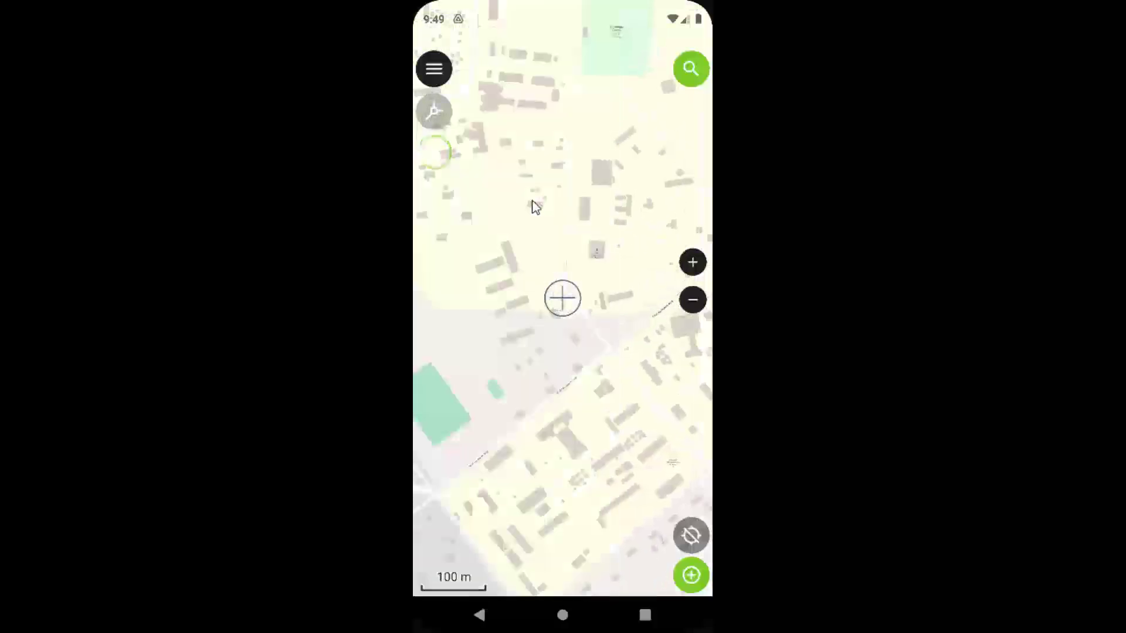
left_click_drag(540, 212, 565, 322)
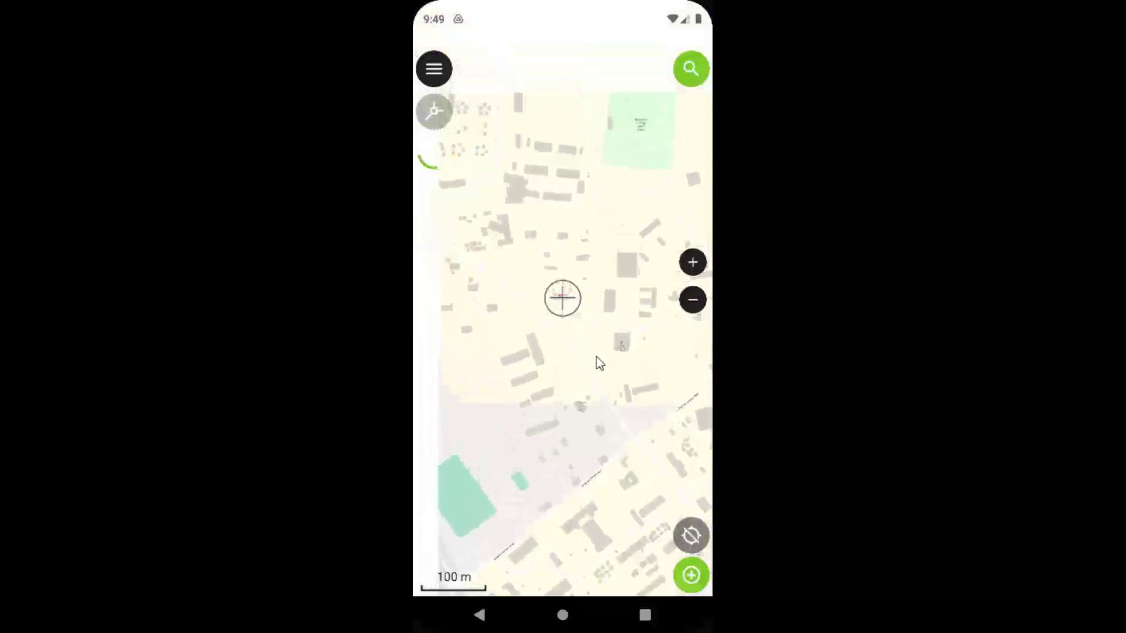
- Add a third pharmacy point named 'Pharm 3', dated 2022-10-15, and save it
left_click(694, 577)
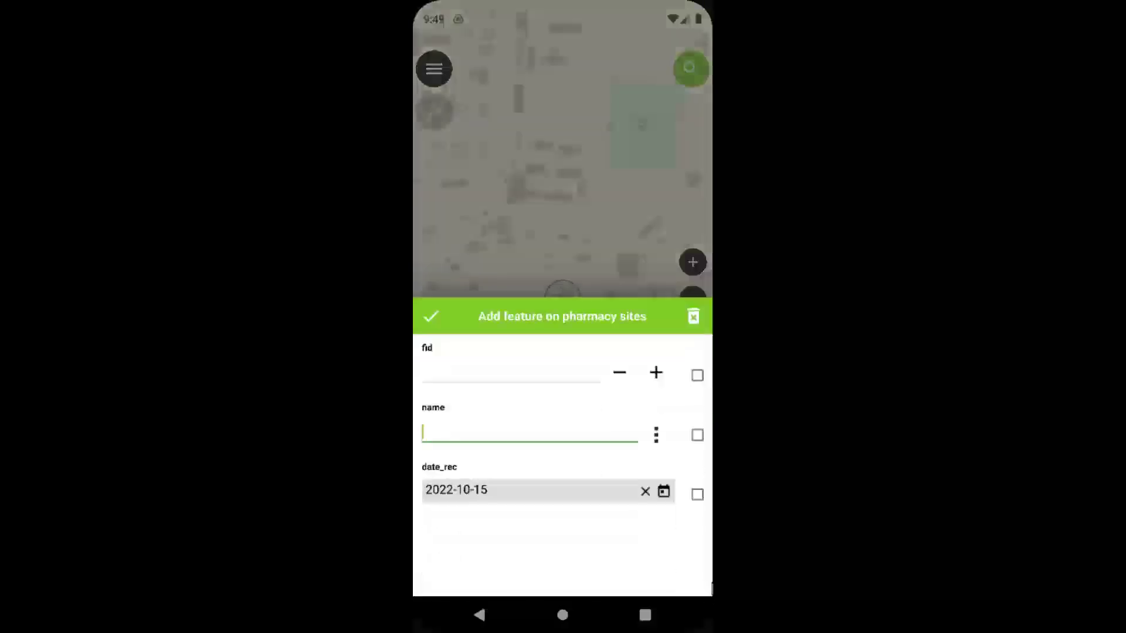
left_click(467, 435)
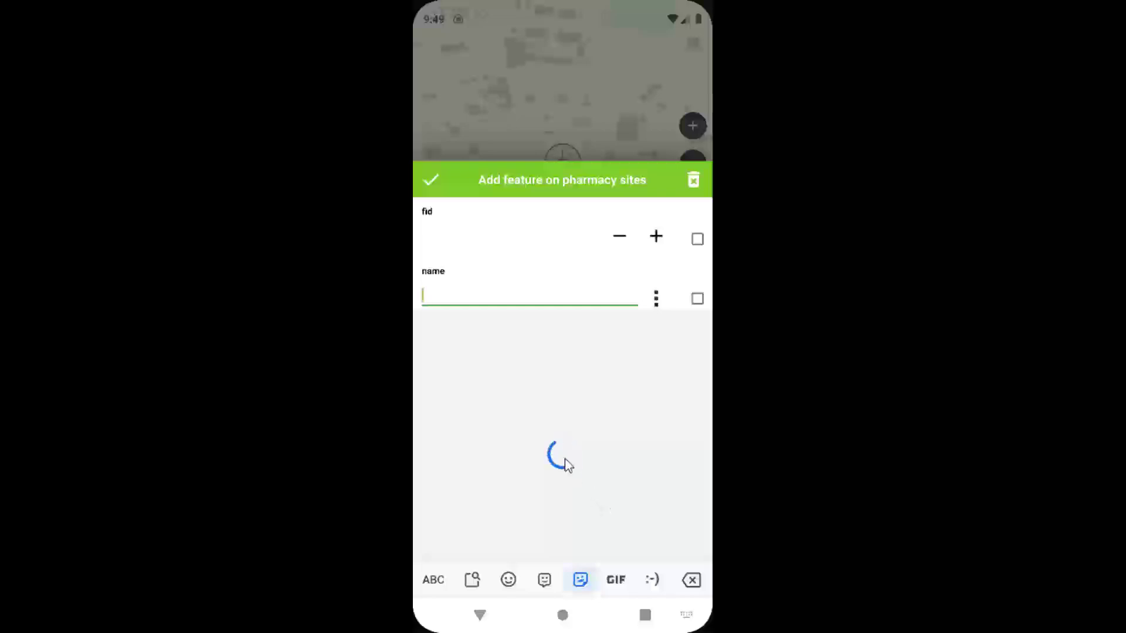
left_click(434, 580)
left_click(695, 461)
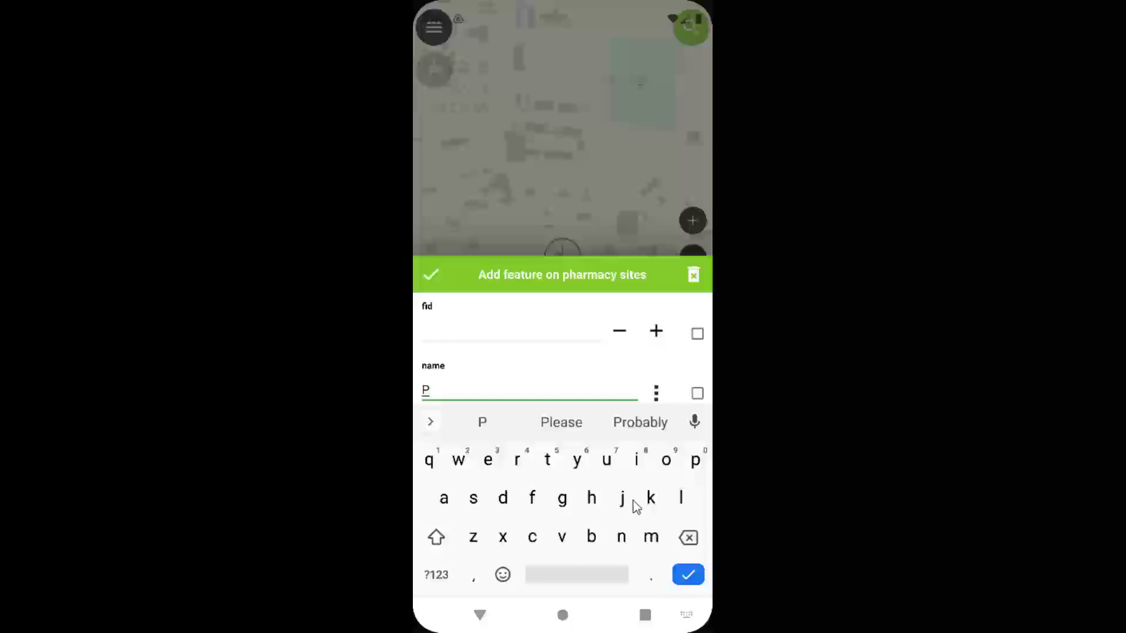
left_click(592, 499)
left_click(442, 500)
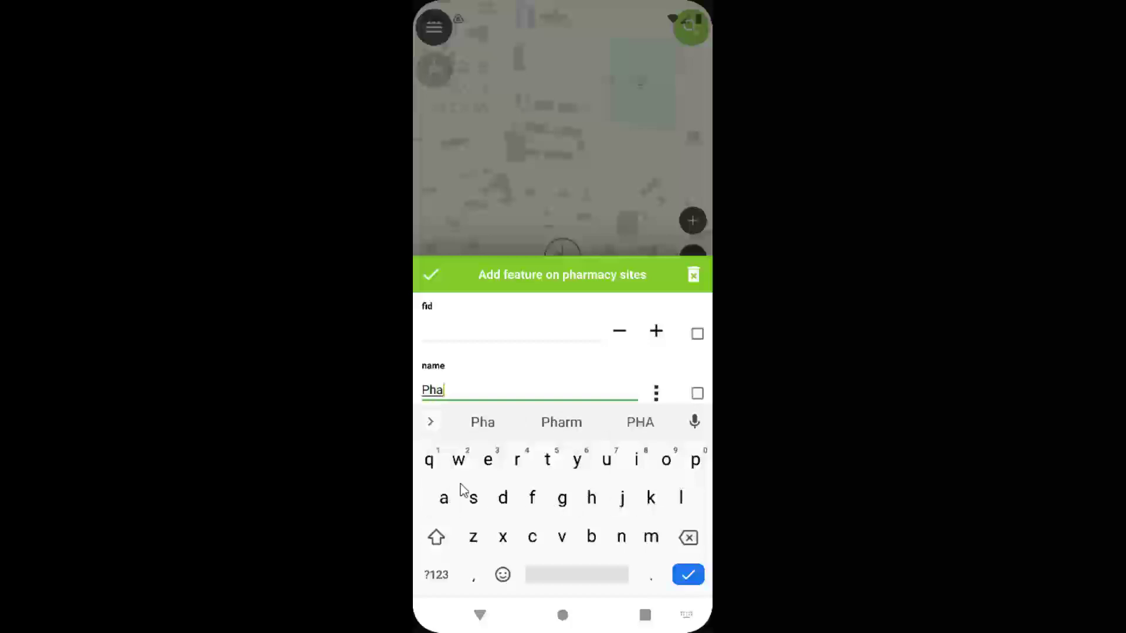
left_click(517, 460)
left_click(648, 537)
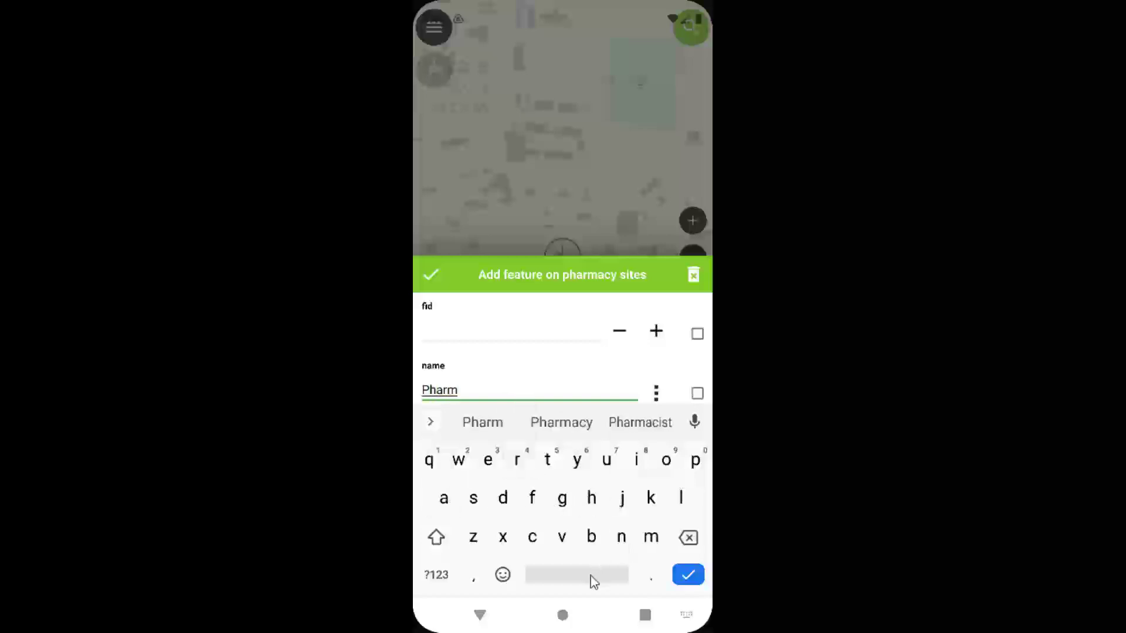
left_click(547, 574)
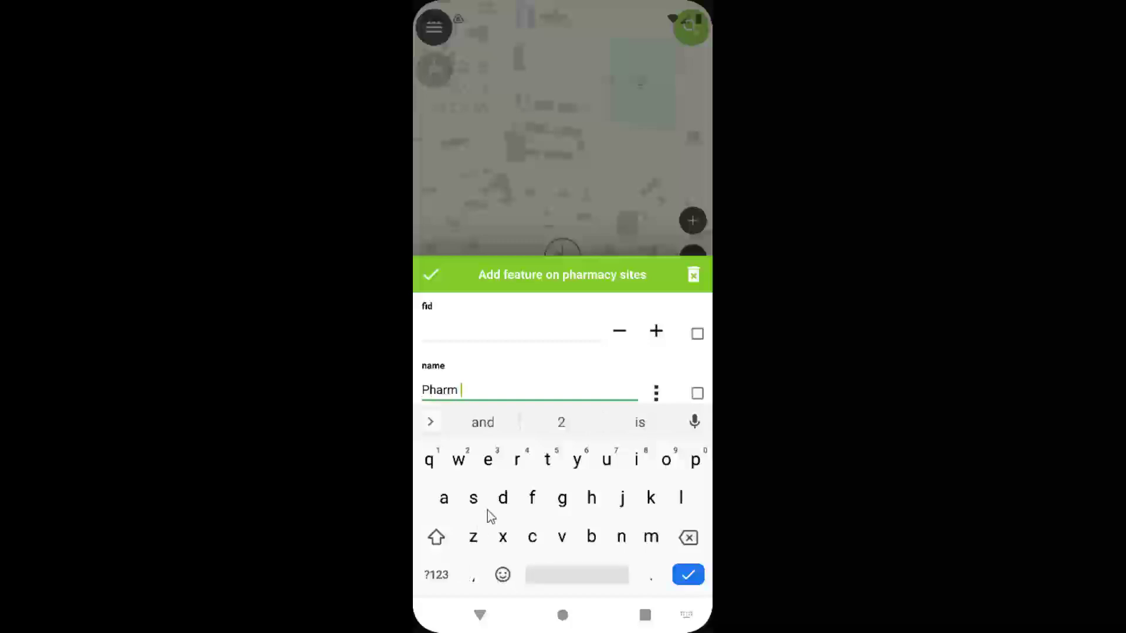
left_click(449, 574)
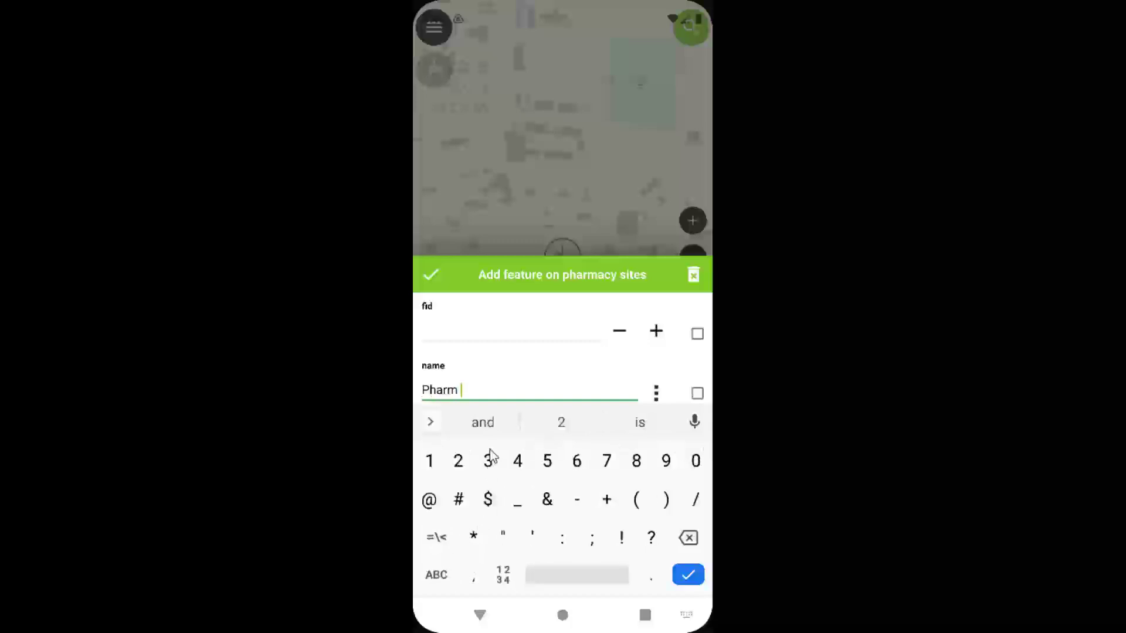
left_click(488, 461)
left_click(687, 575)
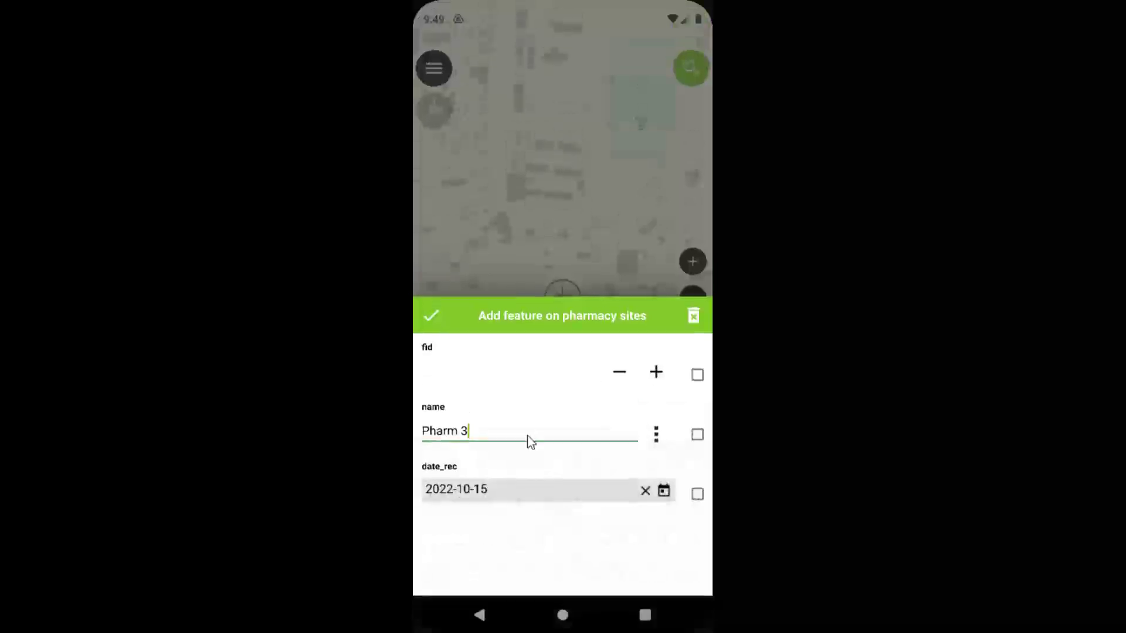
left_click(431, 315)
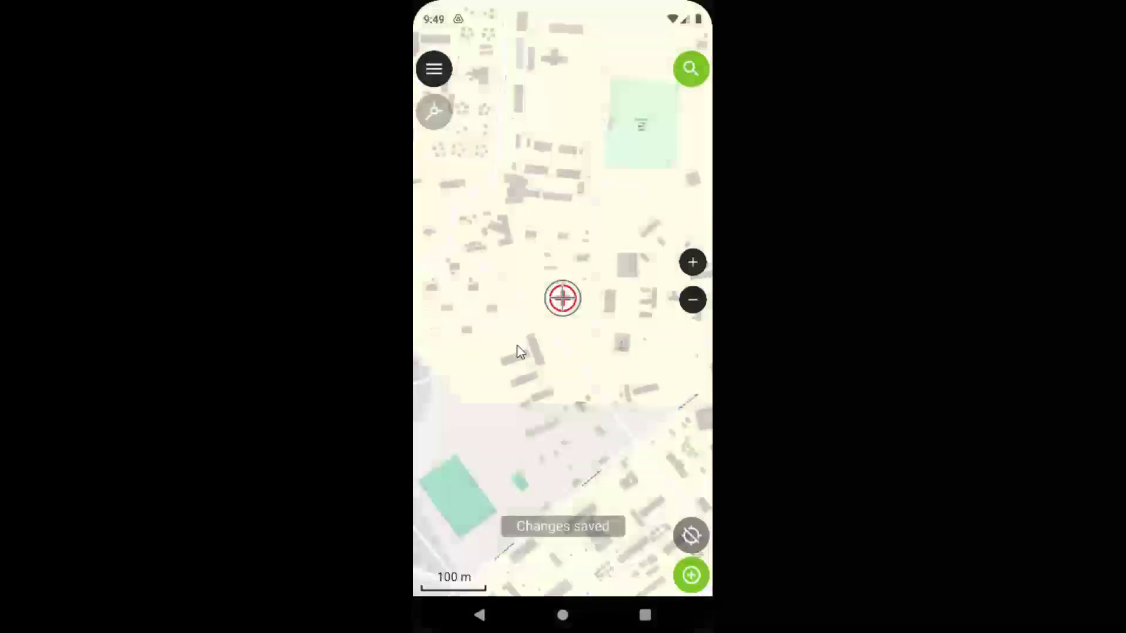
- Zoom out to all pharmacy markers, select pharmacy sites, exit edit mode, and open QFieldCloud sync
left_click(692, 300)
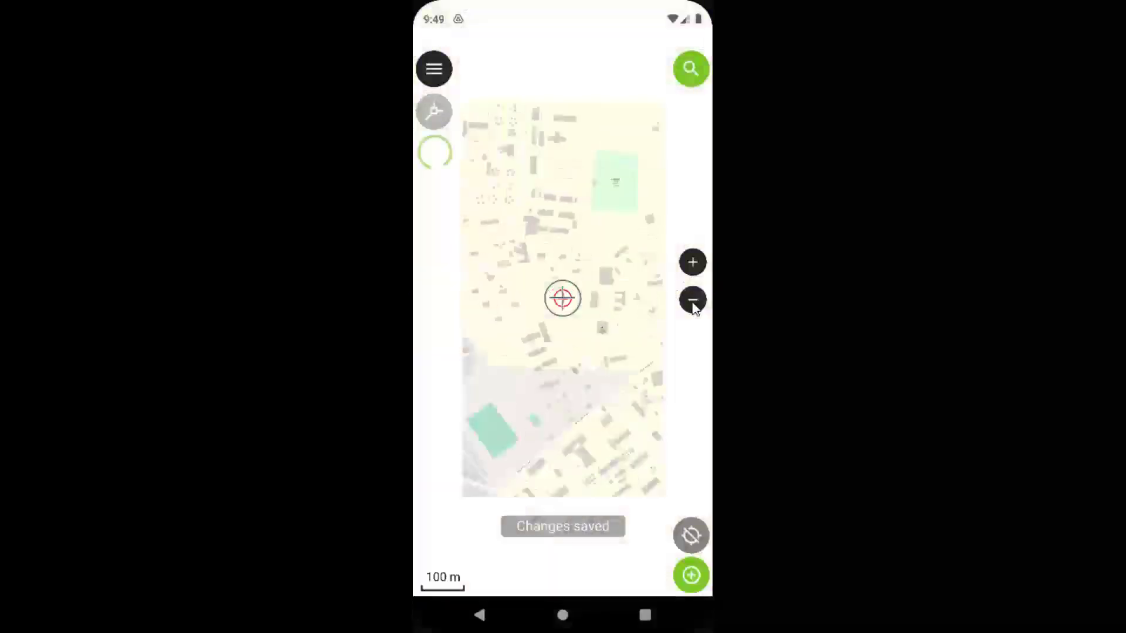
left_click(693, 300)
left_click(692, 301)
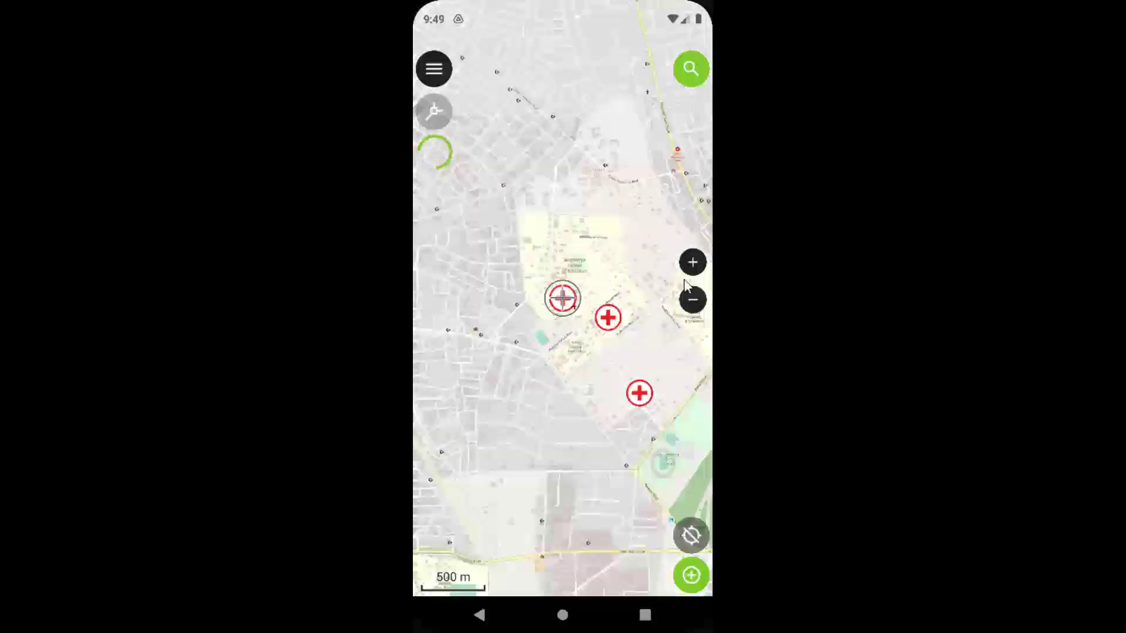
left_click(693, 300)
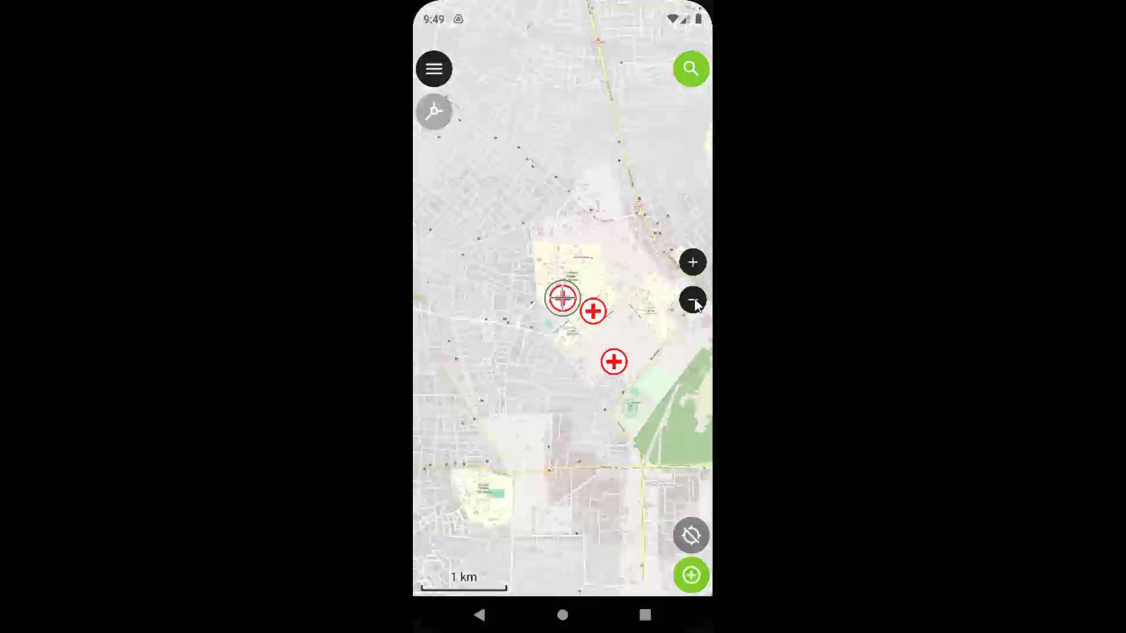
left_click(434, 70)
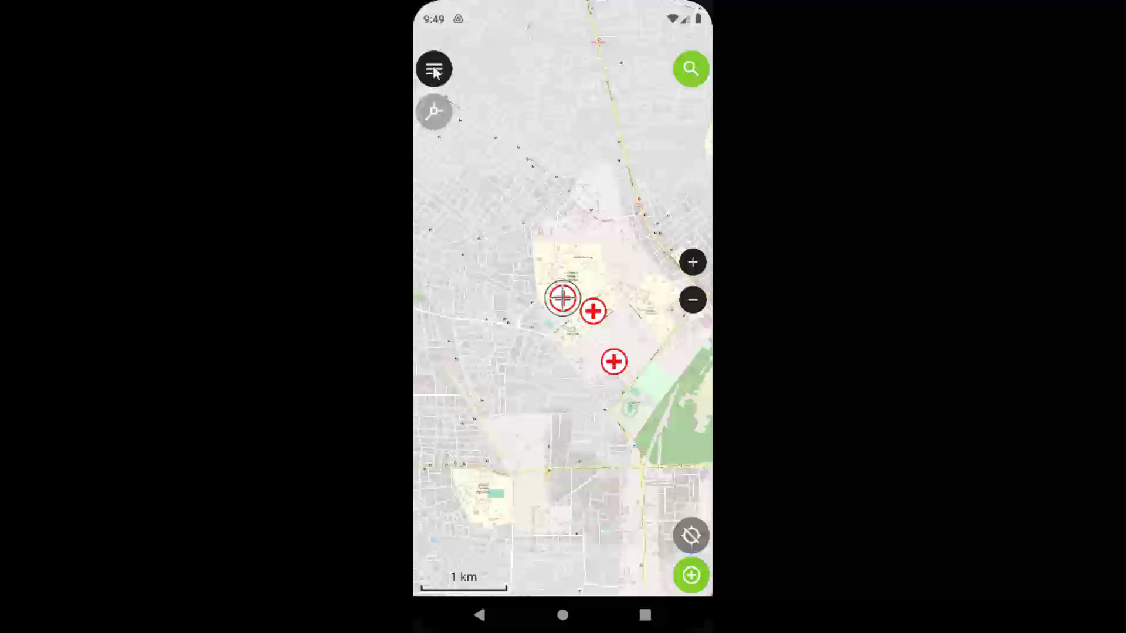
left_click(536, 116)
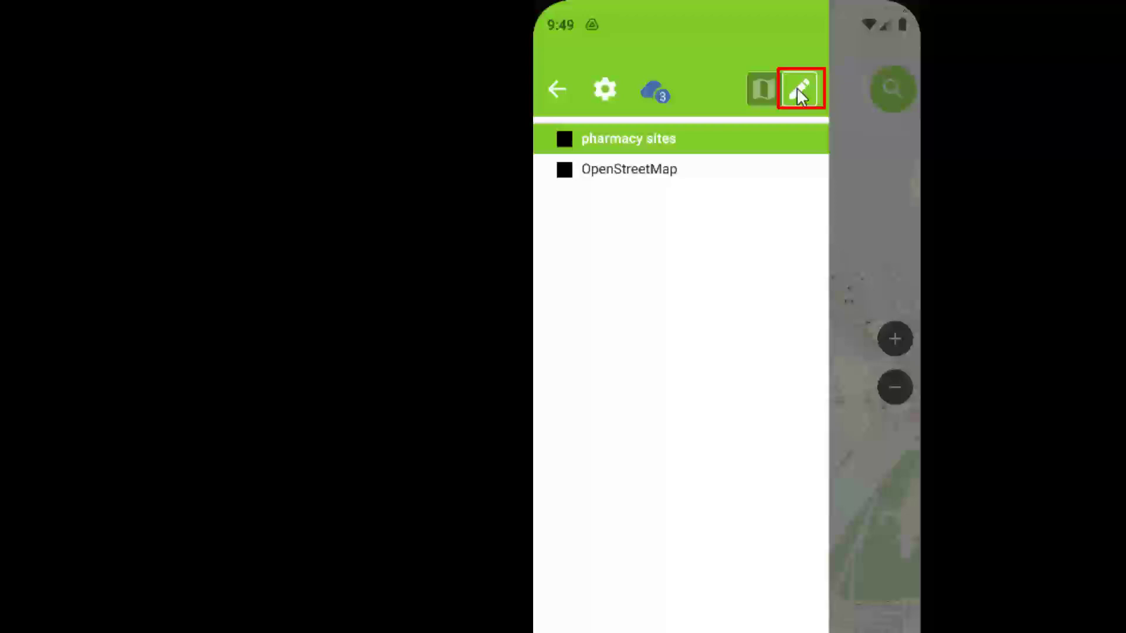
left_click(799, 91)
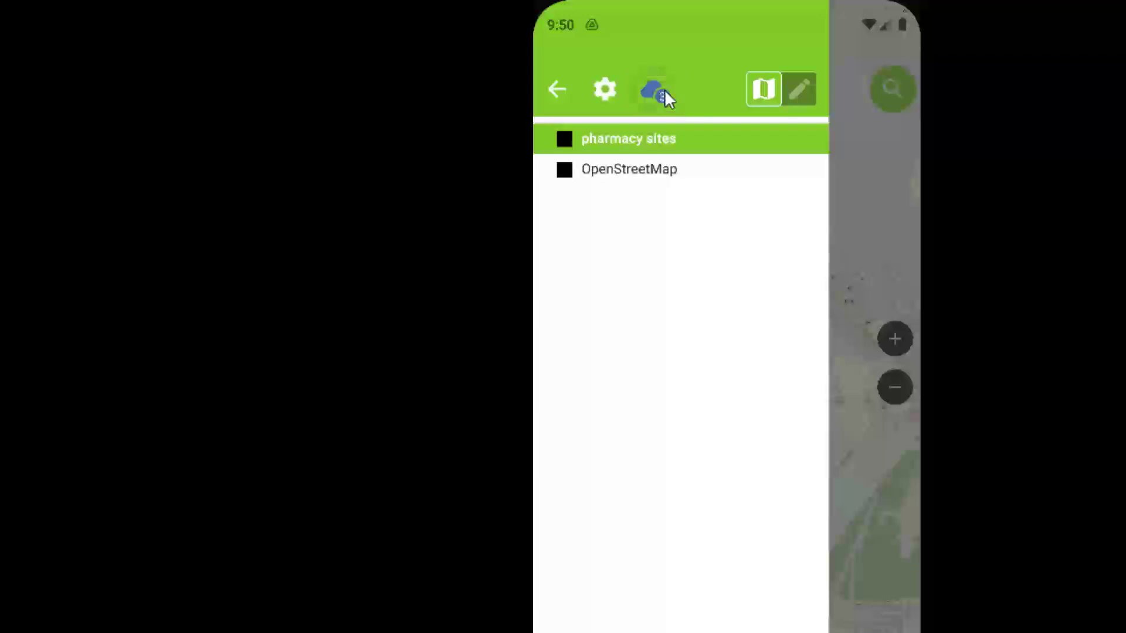
left_click(664, 89)
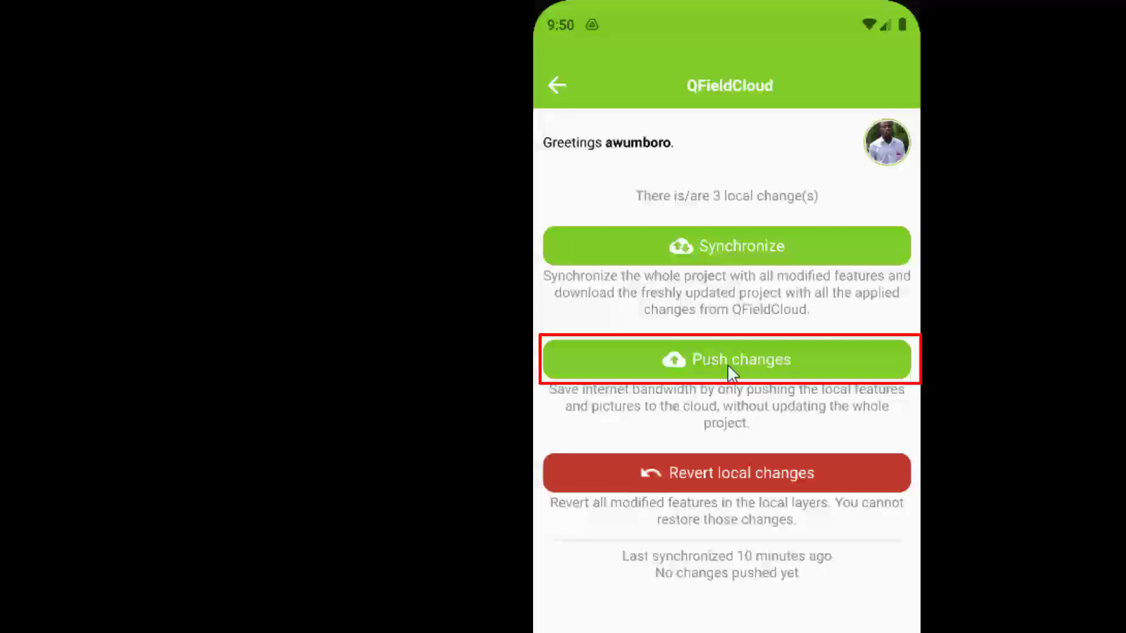
- Push the 3 pending pharmacy point changes up to QFieldCloud
left_click(728, 365)
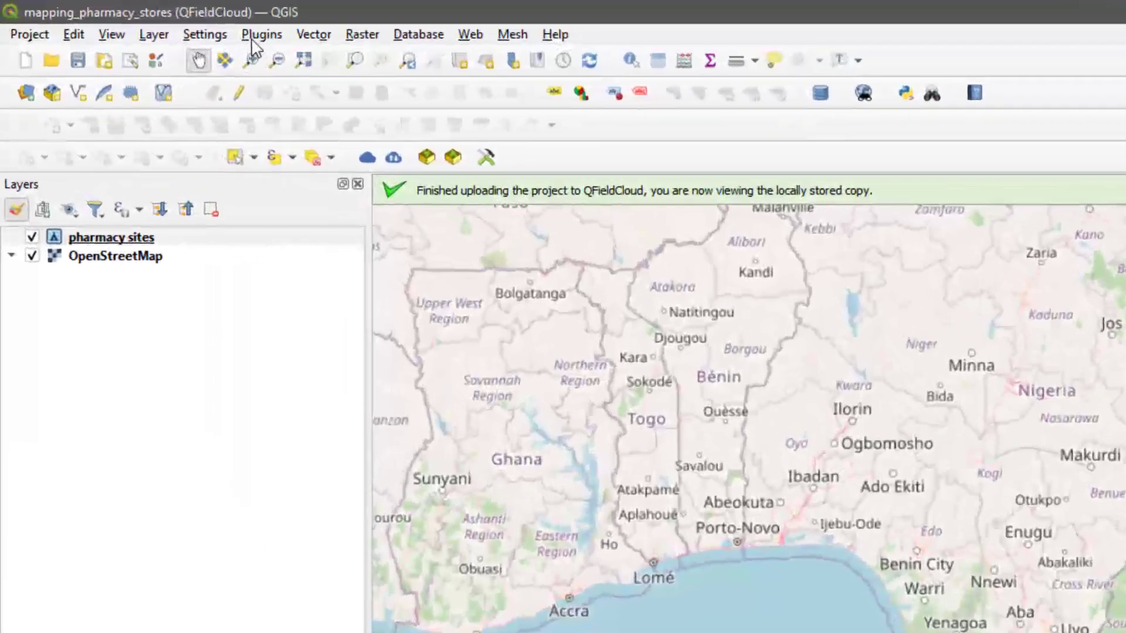
- Synchronize mapping_pharmacy_stores via QFieldSync, preferring the cloud copy of pharmacysites.gpkg
left_click(147, 19)
mouse_move(297, 131)
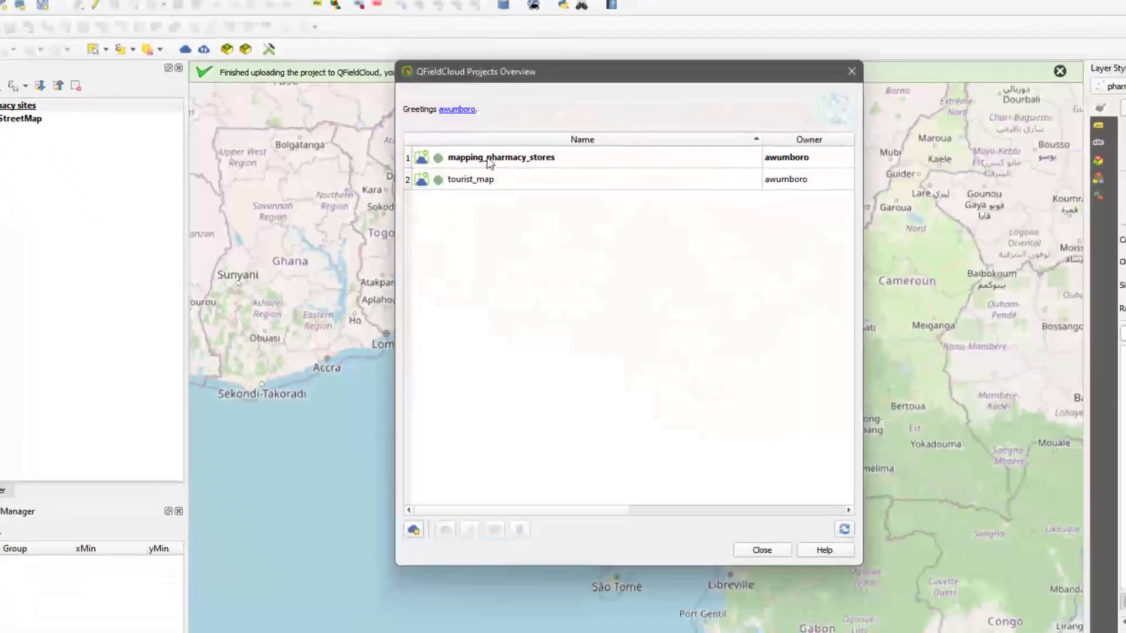
left_click(489, 162)
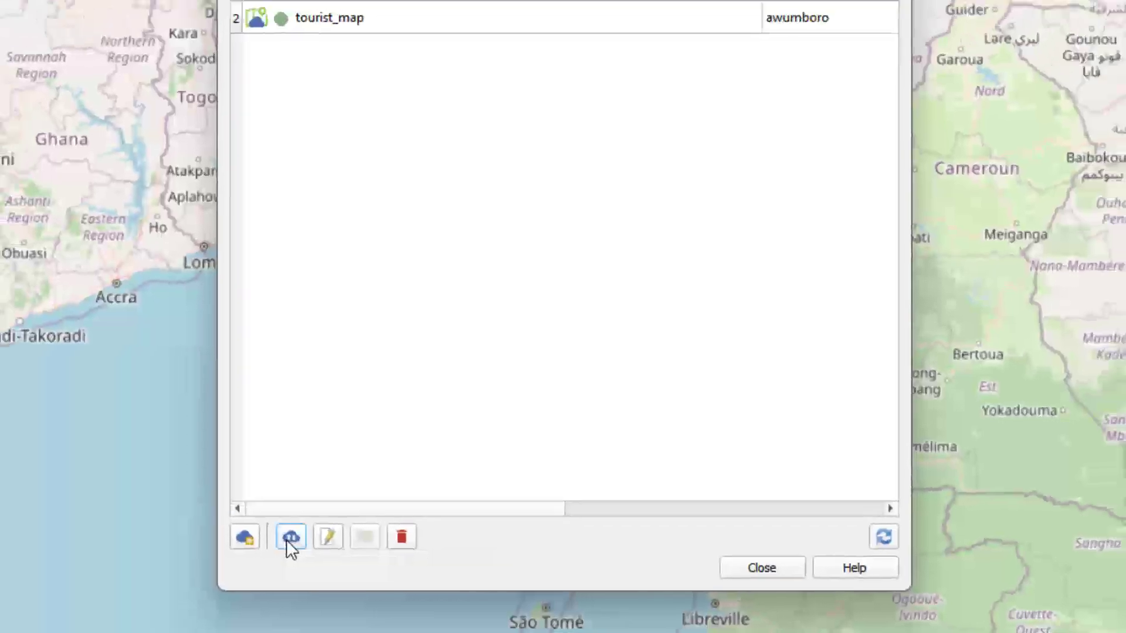
left_click(278, 532)
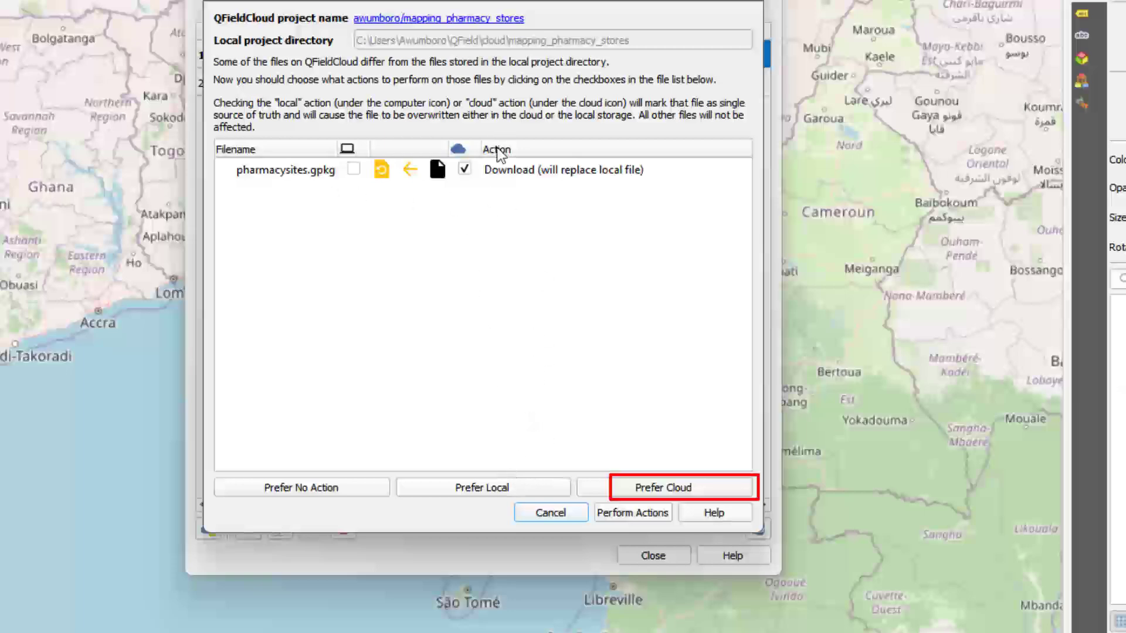
left_click(674, 493)
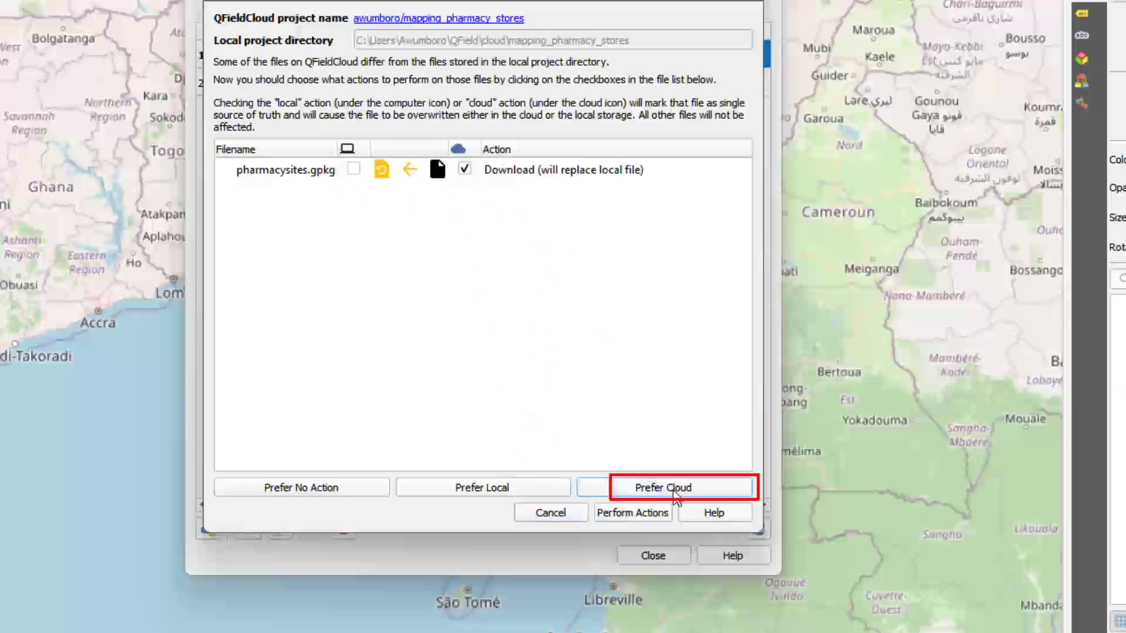
left_click(632, 513)
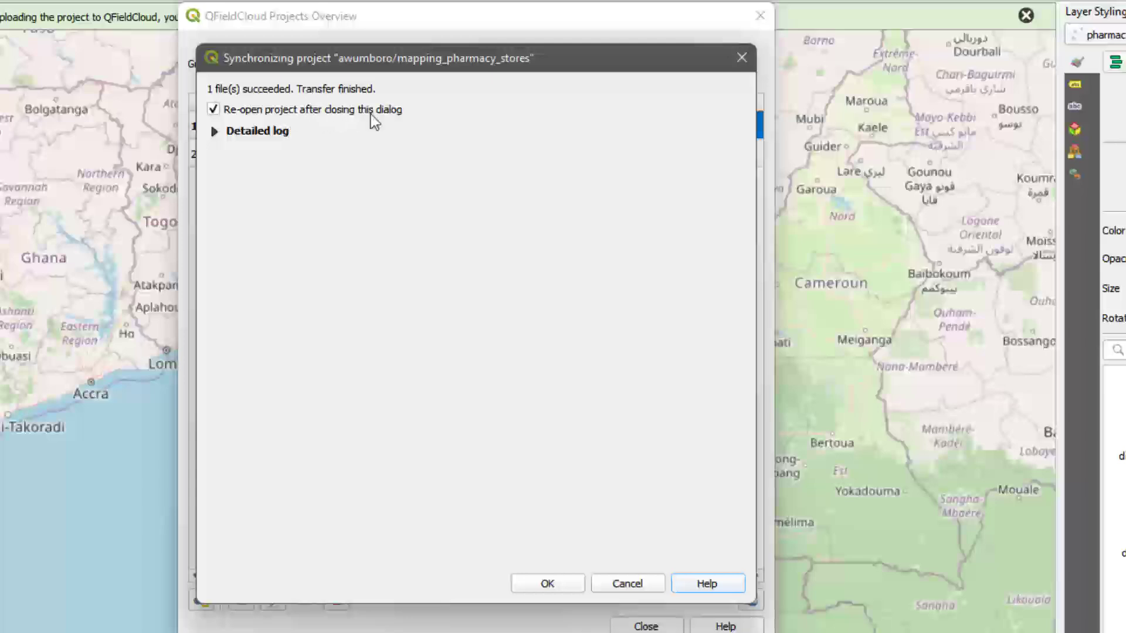
left_click(537, 585)
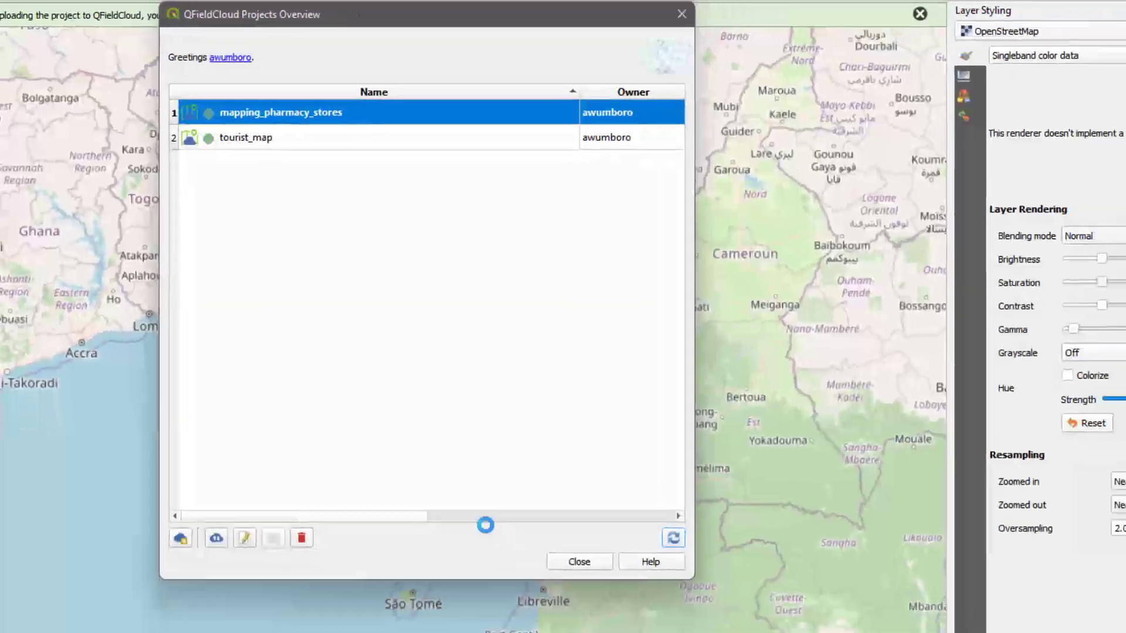
- Close the cloud projects overview and zoom to the three pharmacy points near Sagnarigu
left_click(548, 531)
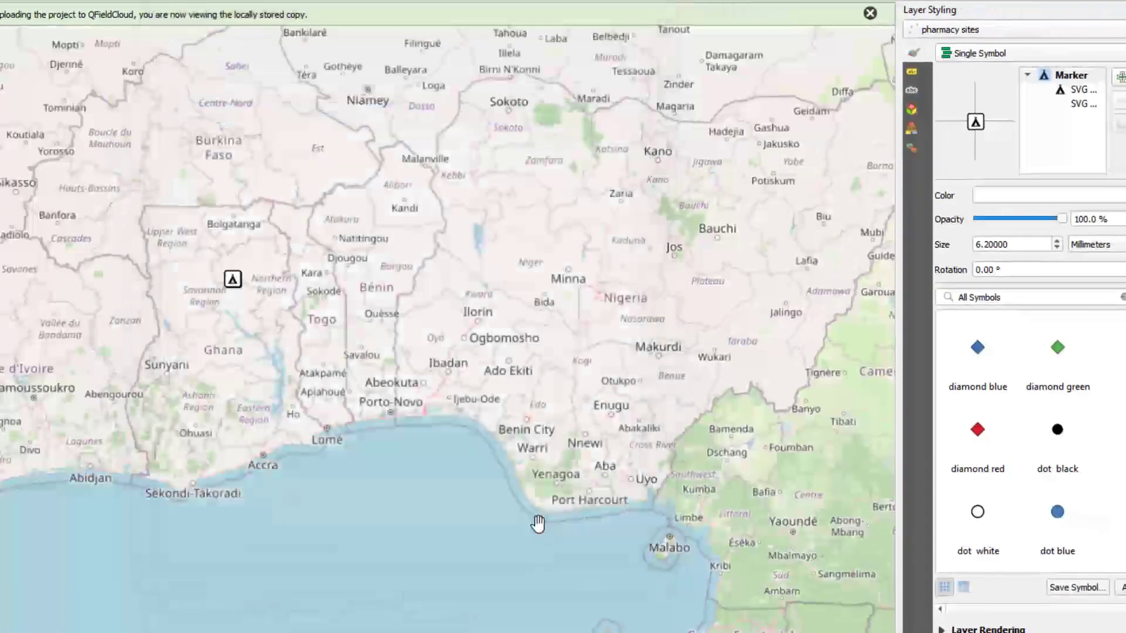
scroll(252, 267, "up", 5)
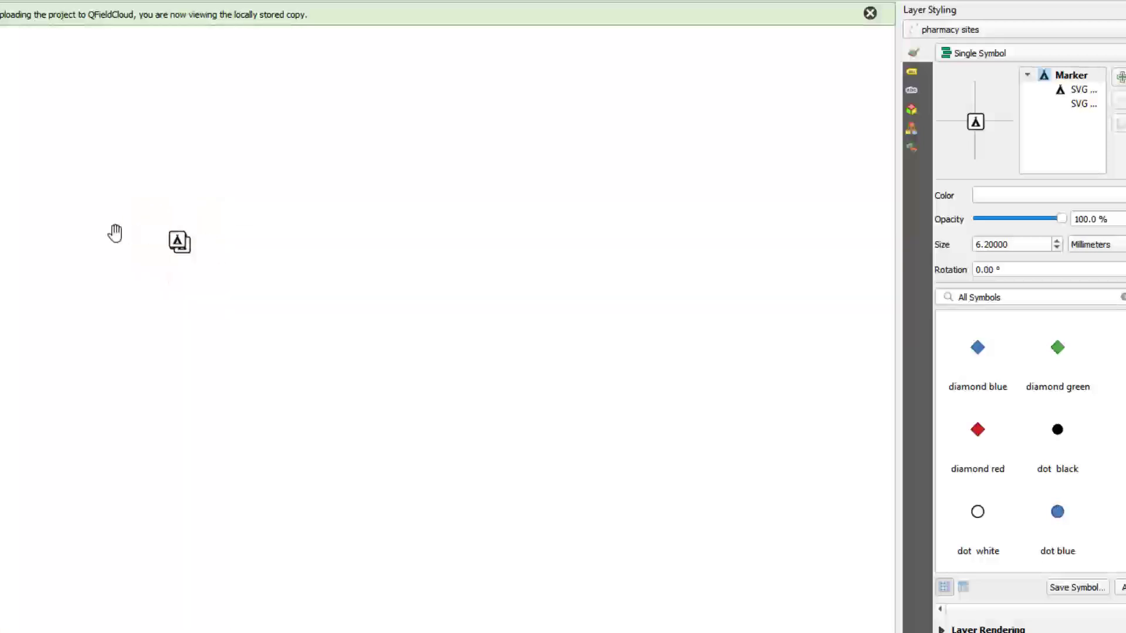
scroll(645, 280, "up", 2)
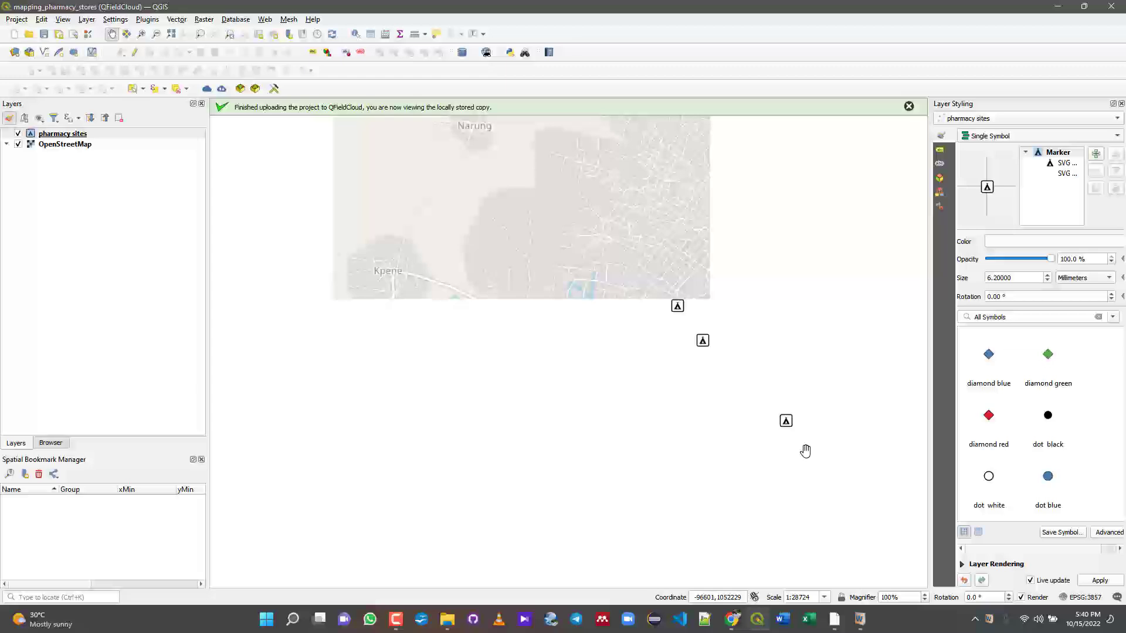
left_click_drag(790, 431, 695, 371)
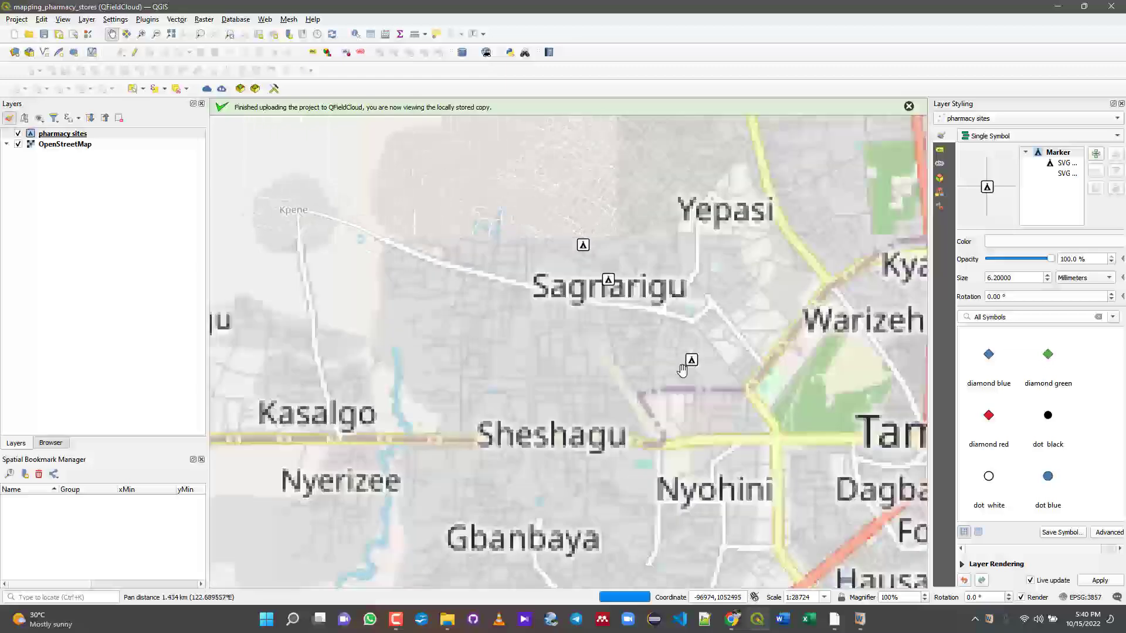
scroll(646, 319, "up", 1)
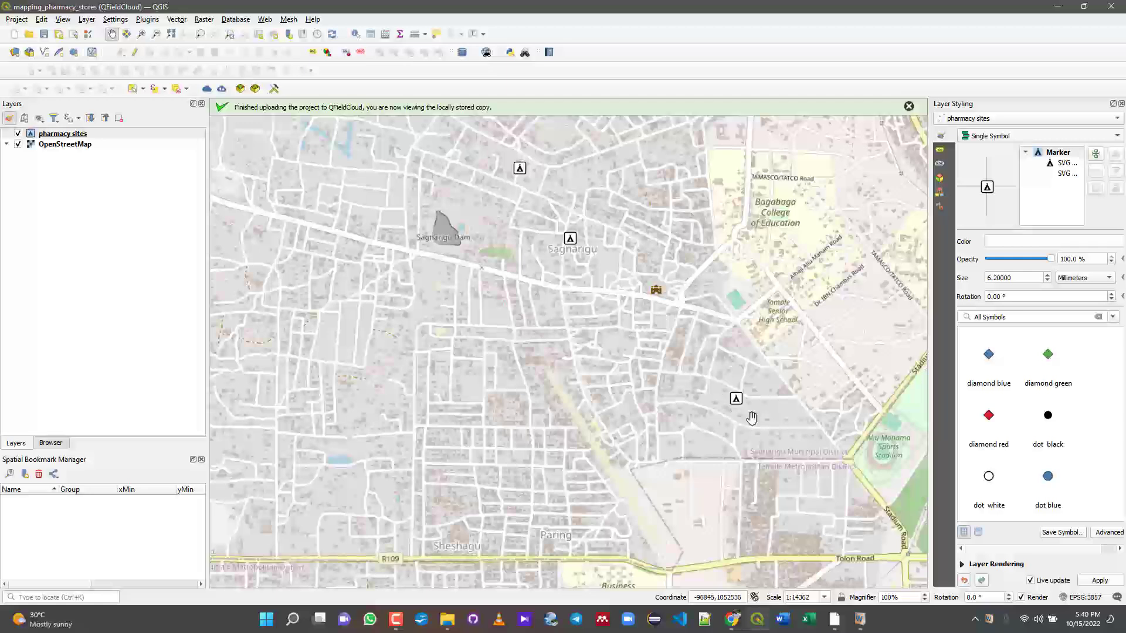
- Apply the red 'topo hospital' cross symbol from the symbol library to the pharmacy sites layer
left_click(990, 416)
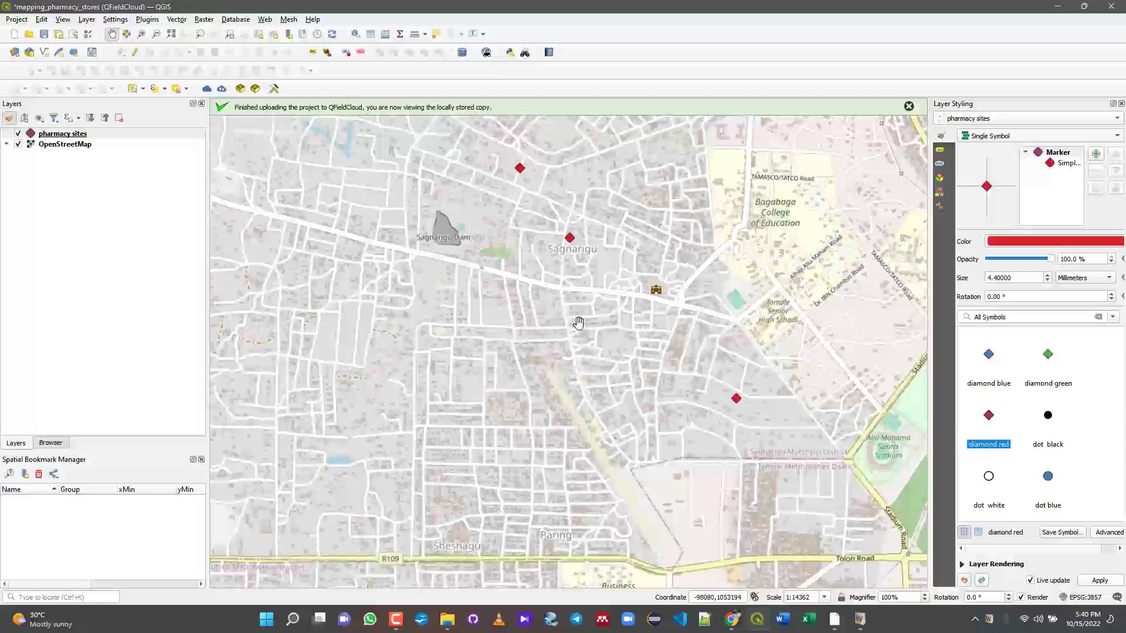
scroll(1016, 395, "down", 2)
scroll(1018, 410, "down", 5)
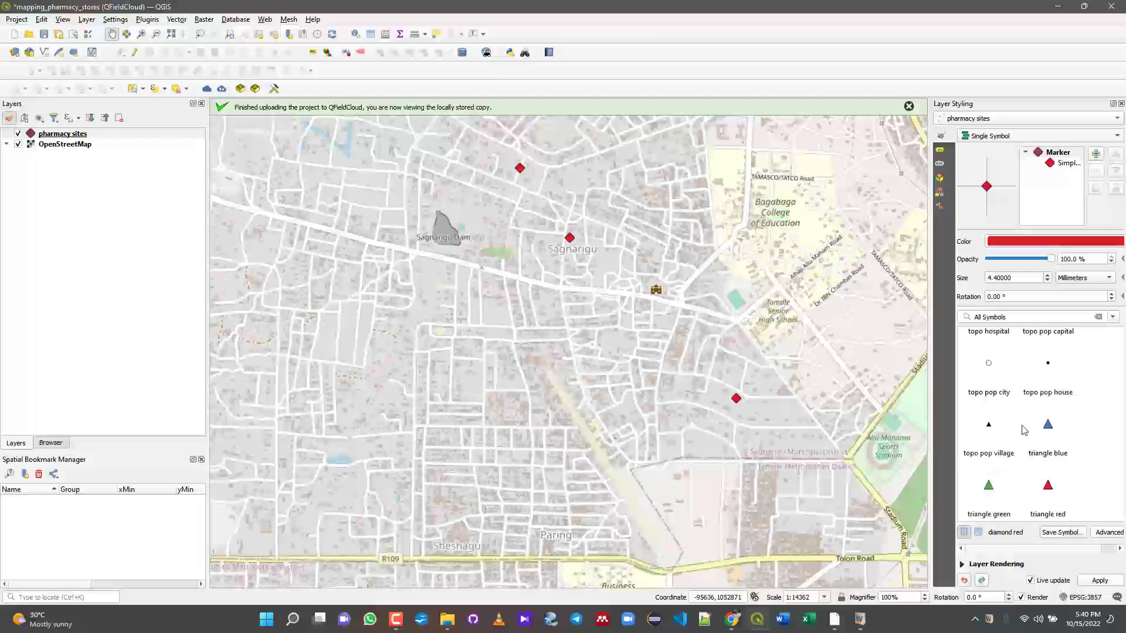
left_click_drag(928, 316, 876, 316)
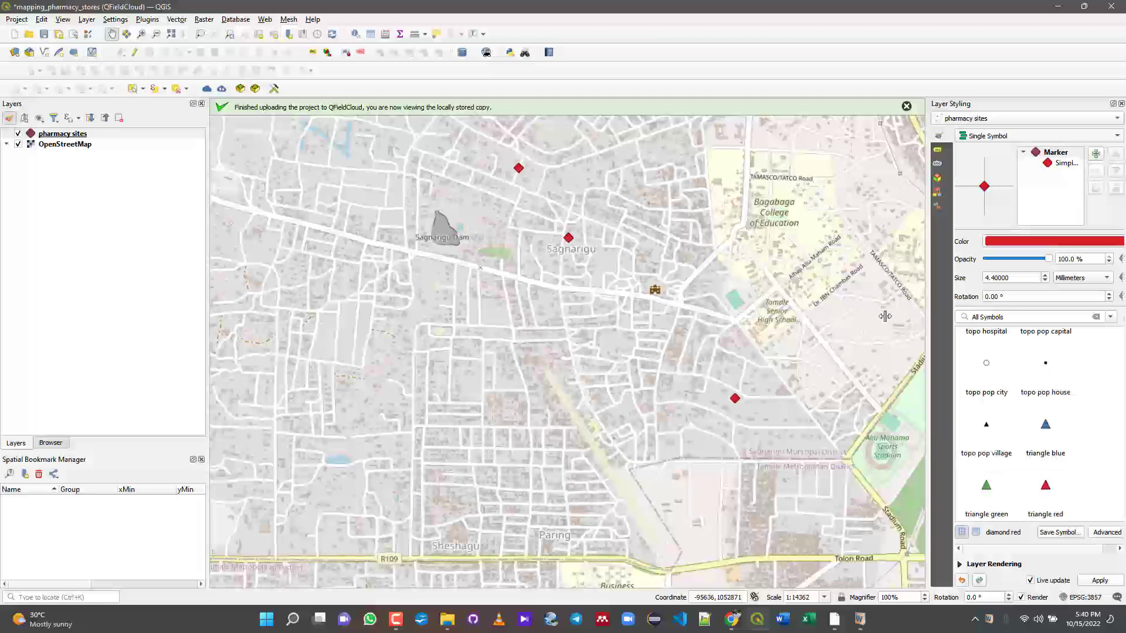
scroll(1038, 424, "down", 4)
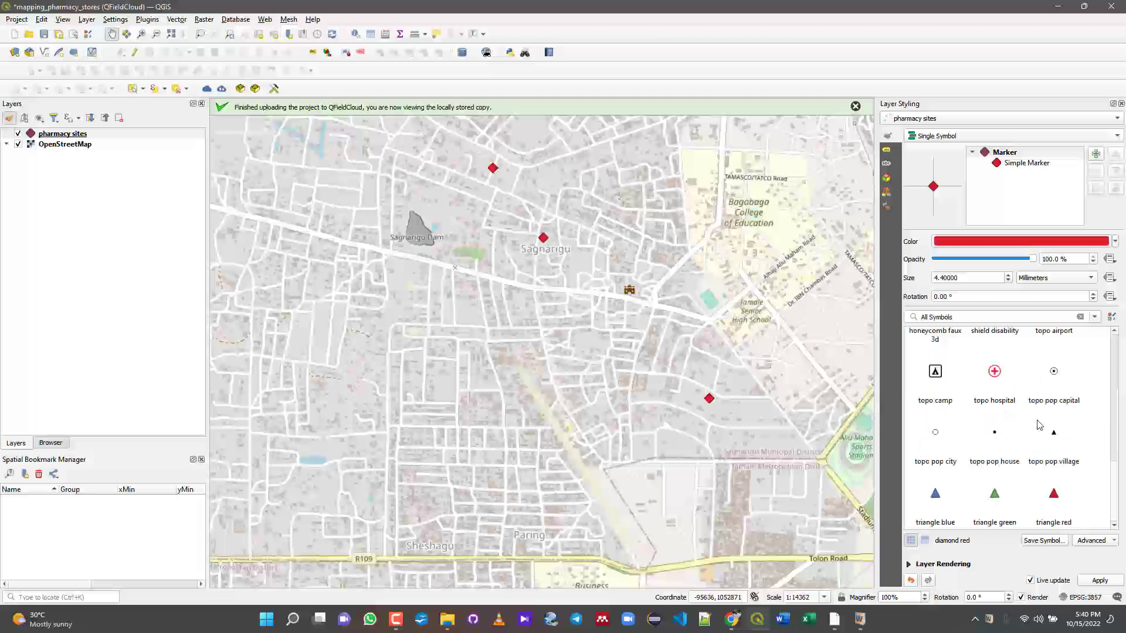
left_click(1055, 435)
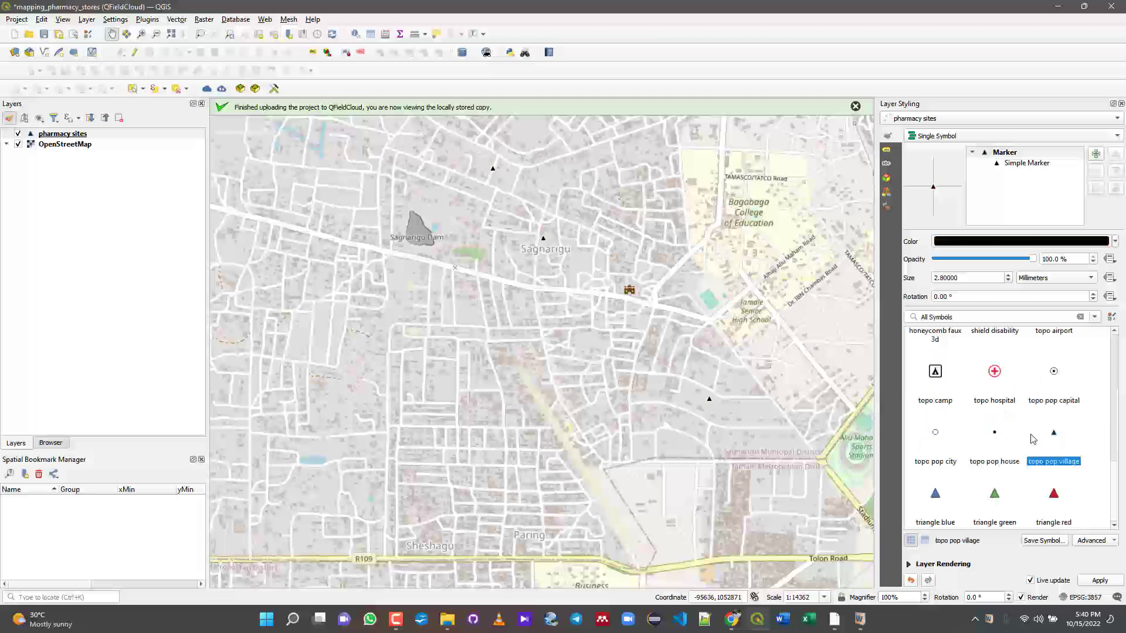
left_click(1004, 392)
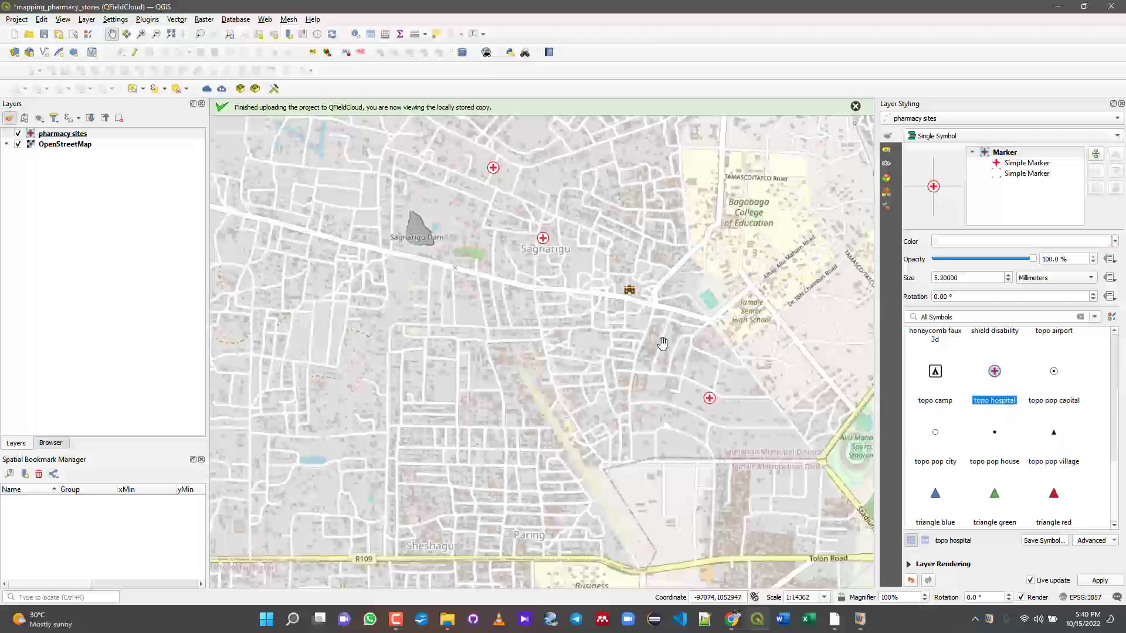
scroll(548, 334, "down", 1)
scroll(549, 334, "down", 1)
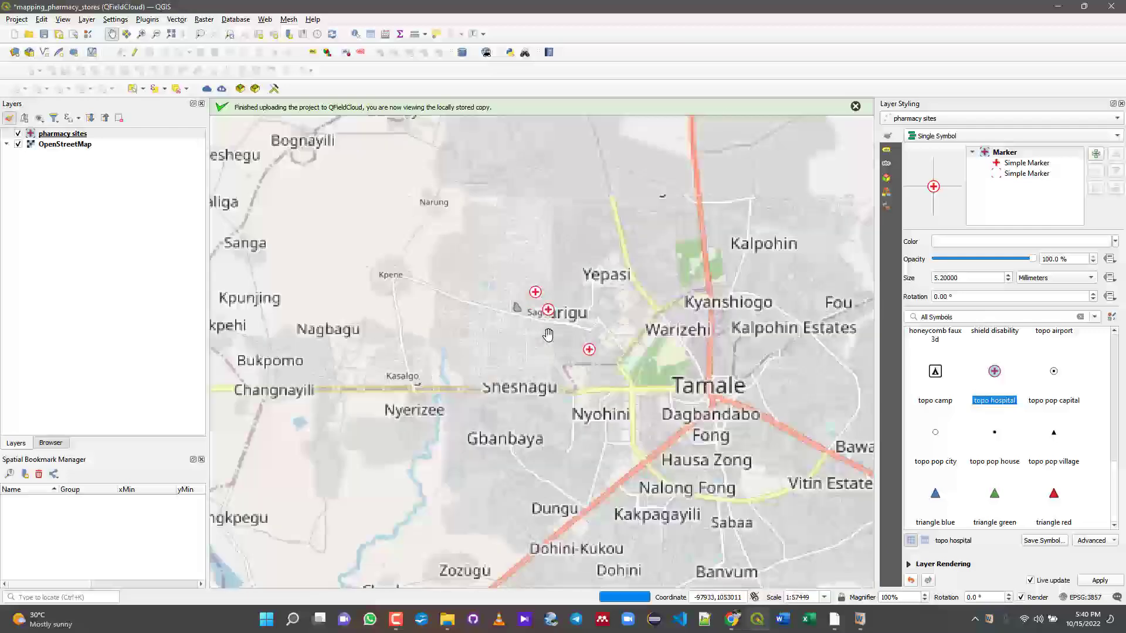